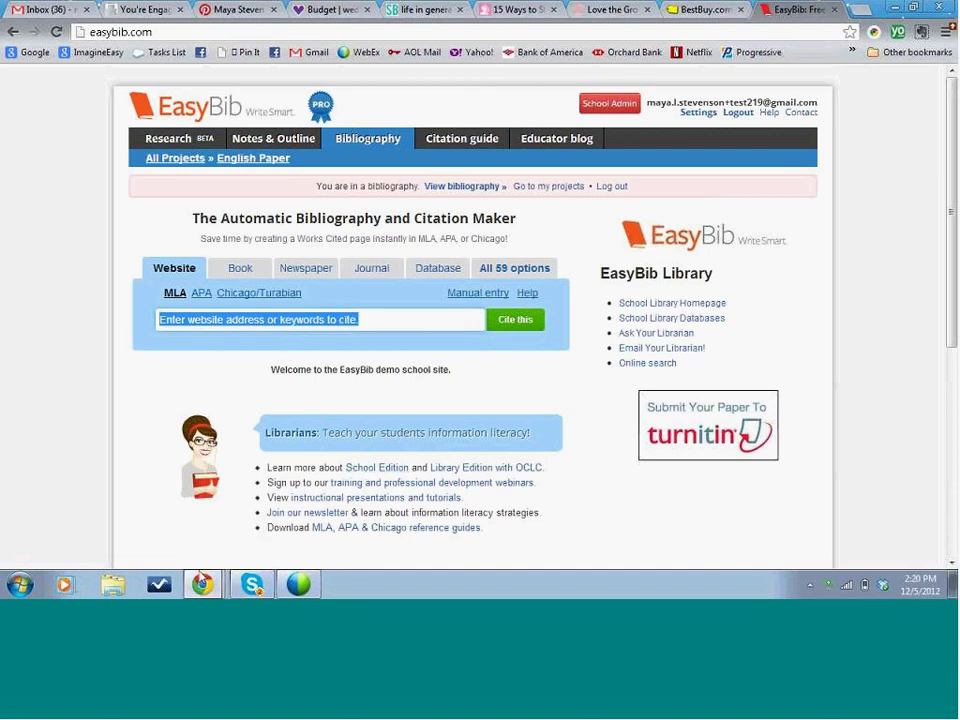
Step: Switch to the browser window with the EasyBib project list and open the bibliography of the English Paper project
{"action": "mouse_move", "coordinate": [201, 579]}
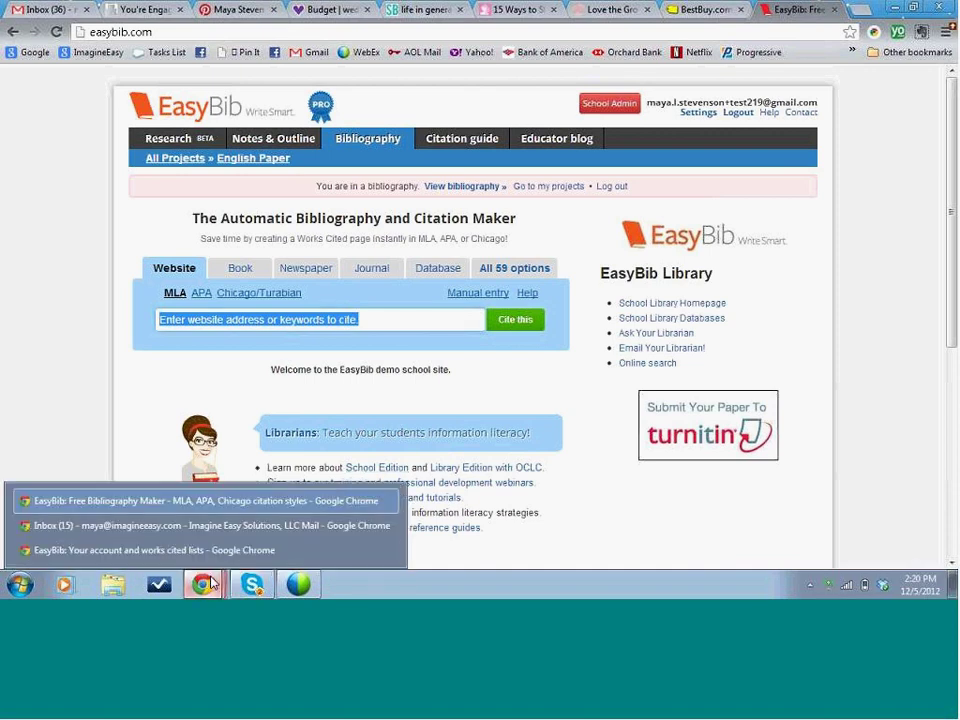
{"action": "left_click", "coordinate": [274, 552]}
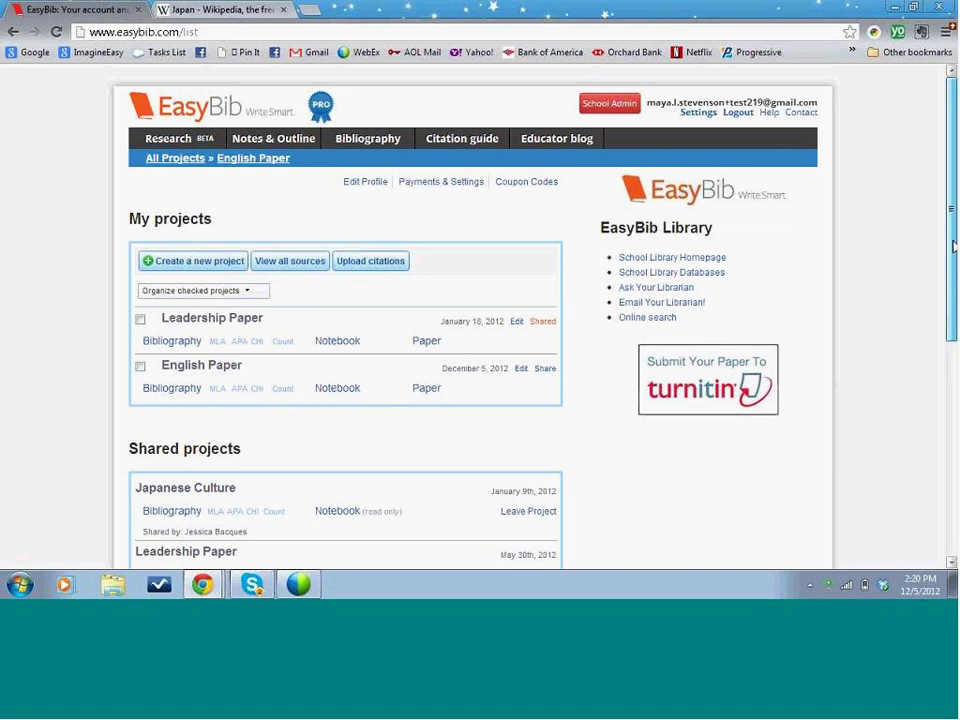
{"action": "left_click_drag", "start_coordinate": [953, 250], "coordinate": [953, 290]}
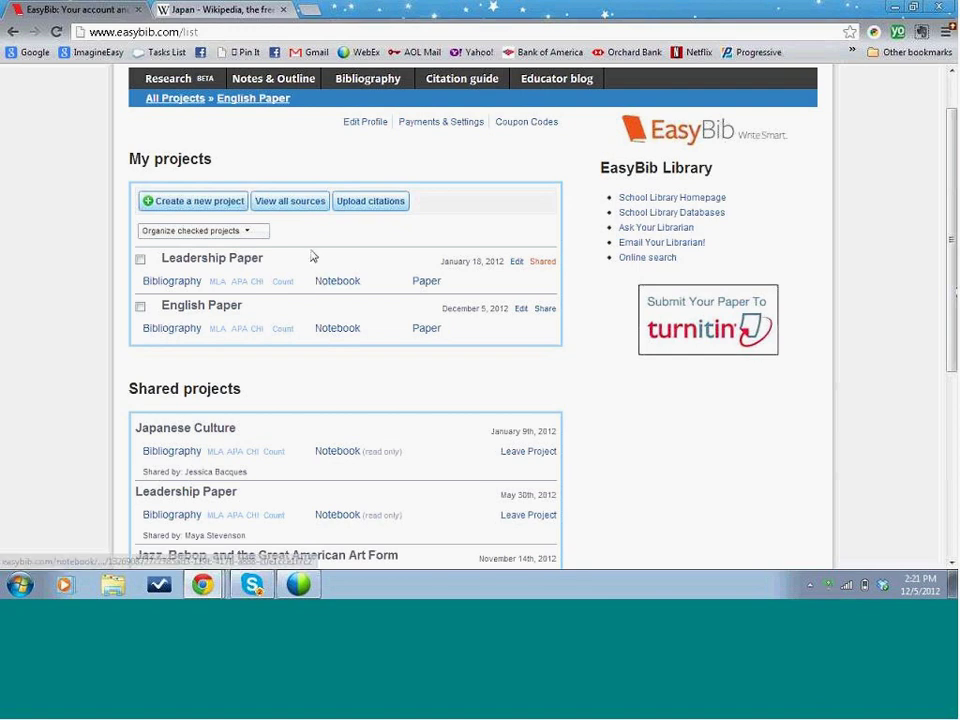
{"action": "scroll", "coordinate": [330, 265], "scroll_direction": "down", "scroll_amount": 1}
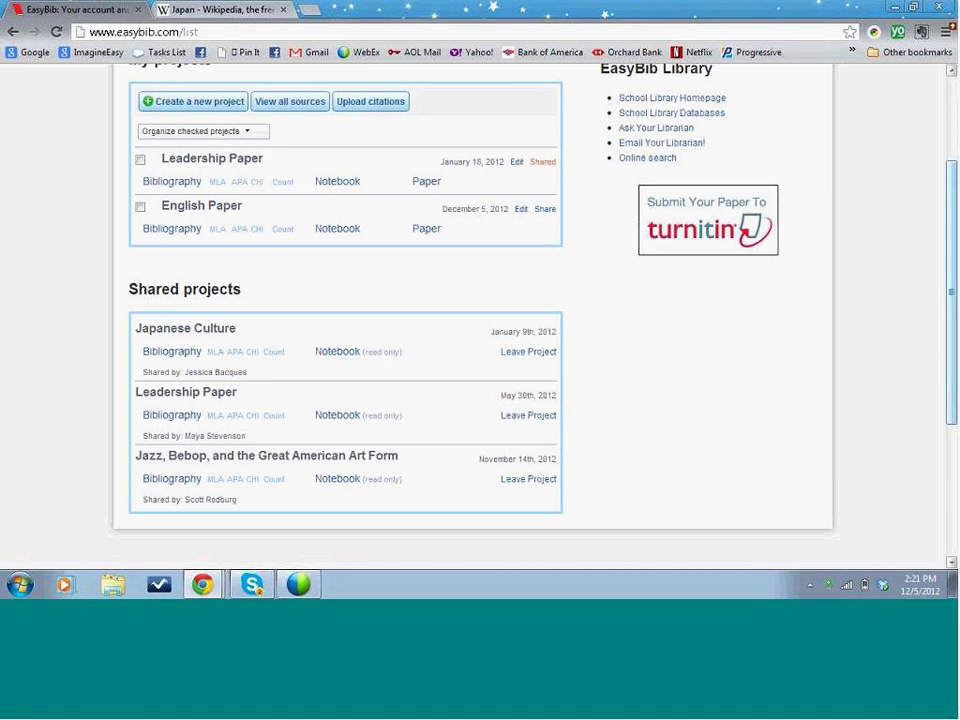
{"action": "scroll", "coordinate": [392, 201], "scroll_direction": "up", "scroll_amount": 1}
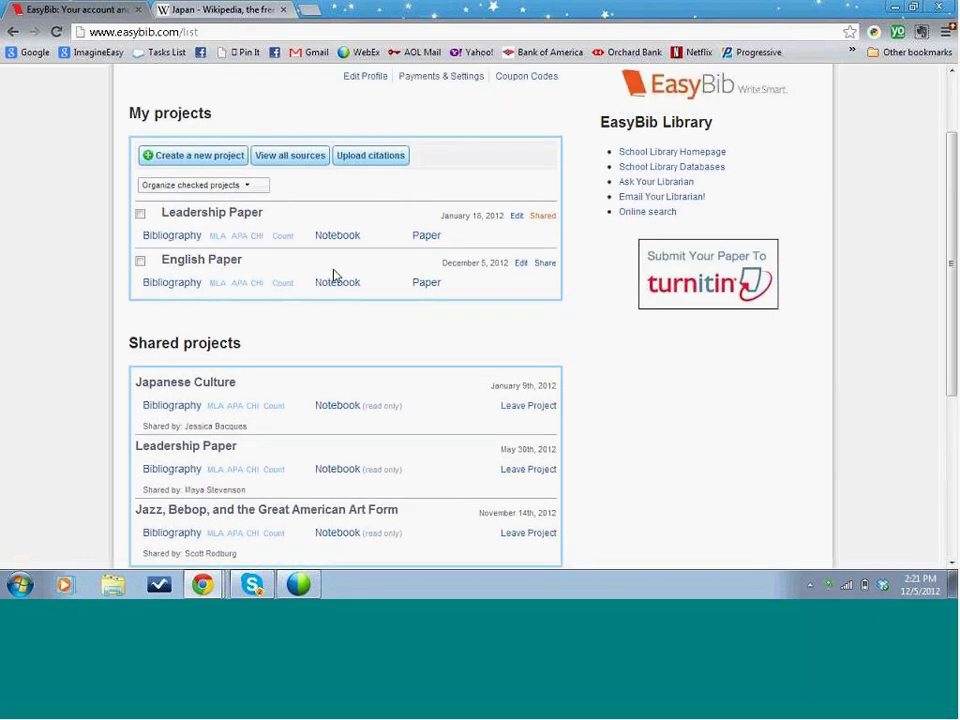
{"action": "left_click", "coordinate": [172, 283]}
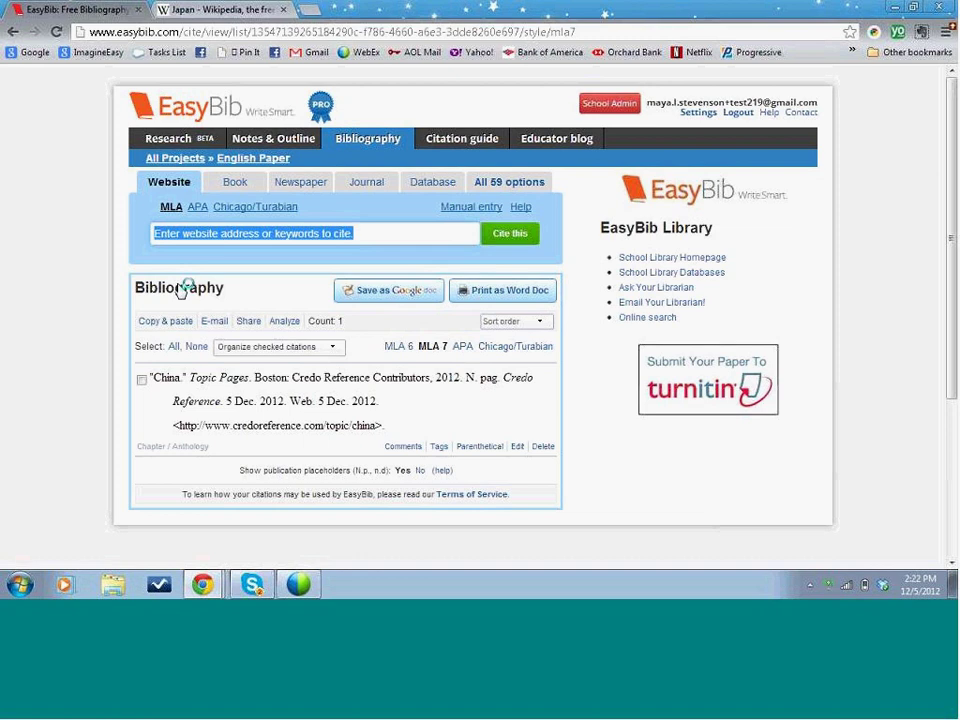
Step: Show all citation source options, review the source guide for the Website type, and close the guide
{"action": "left_click", "coordinate": [509, 184]}
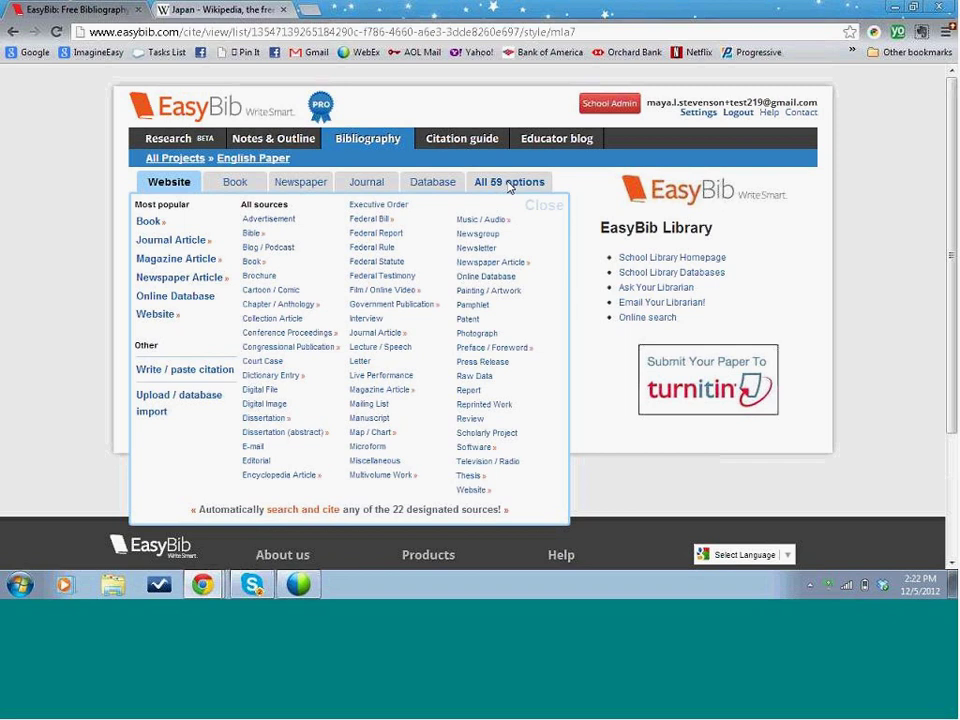
{"action": "left_click", "coordinate": [157, 315]}
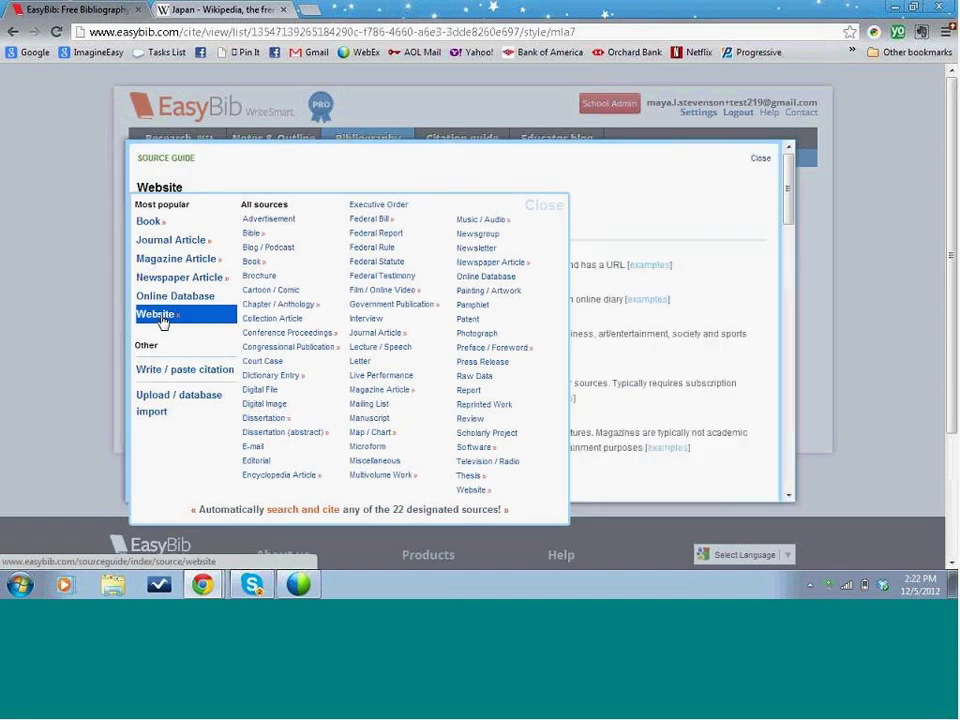
{"action": "left_click", "coordinate": [556, 209]}
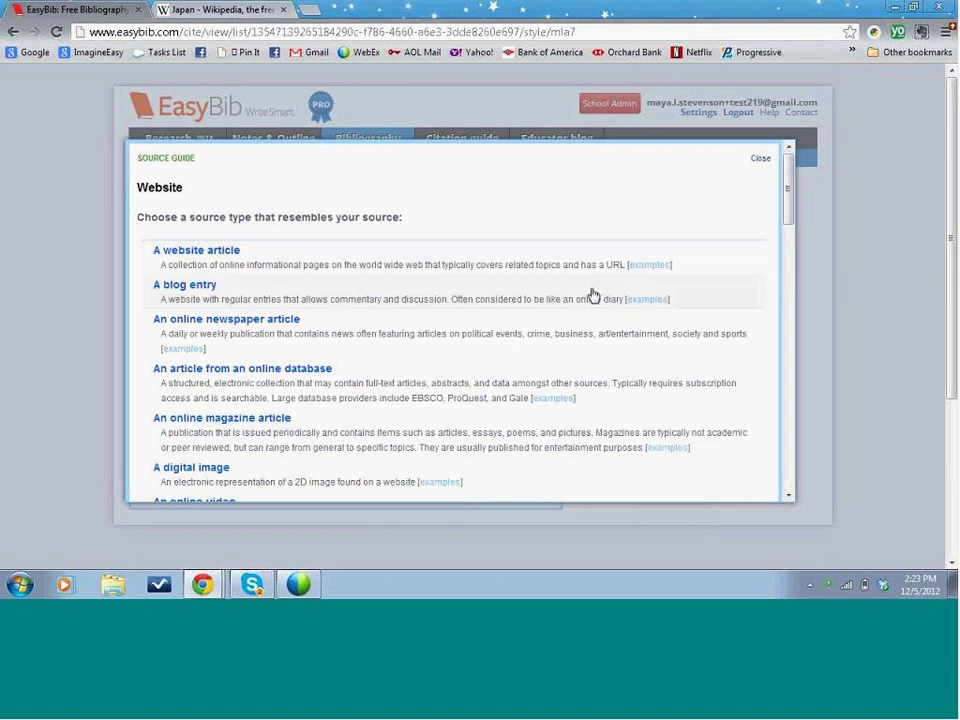
{"action": "left_click_drag", "start_coordinate": [791, 188], "coordinate": [792, 197]}
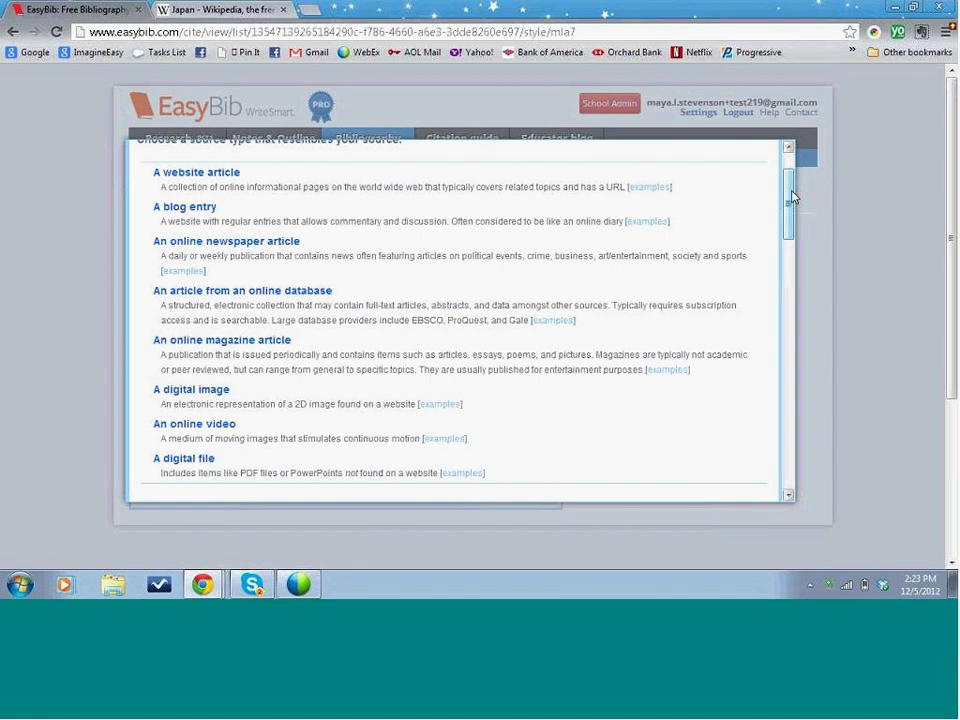
{"action": "left_click_drag", "start_coordinate": [791, 197], "coordinate": [791, 168]}
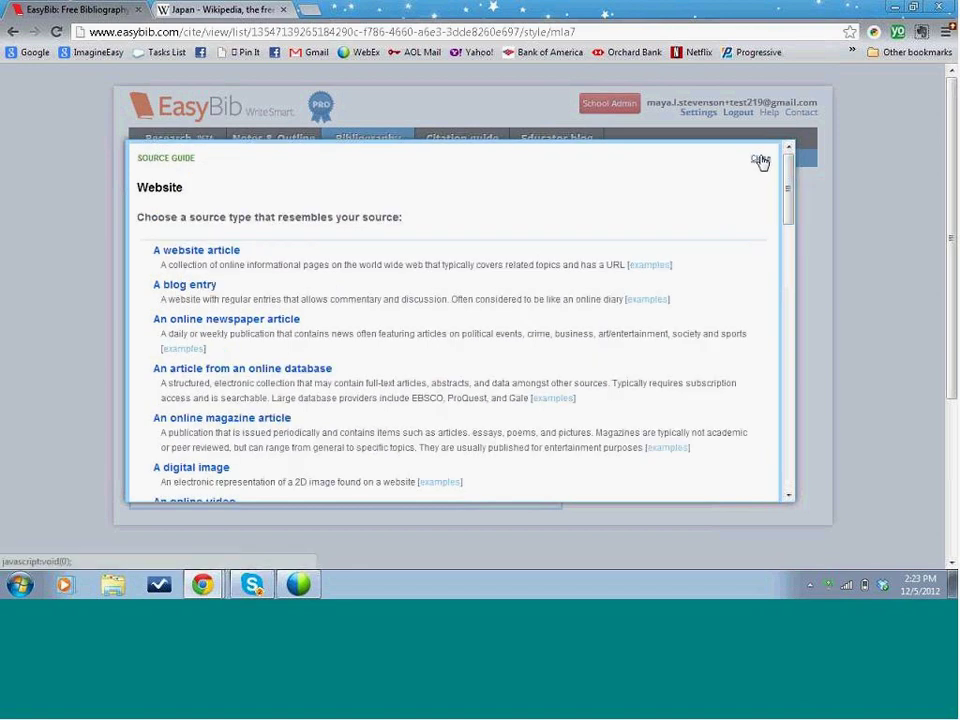
{"action": "left_click", "coordinate": [760, 161]}
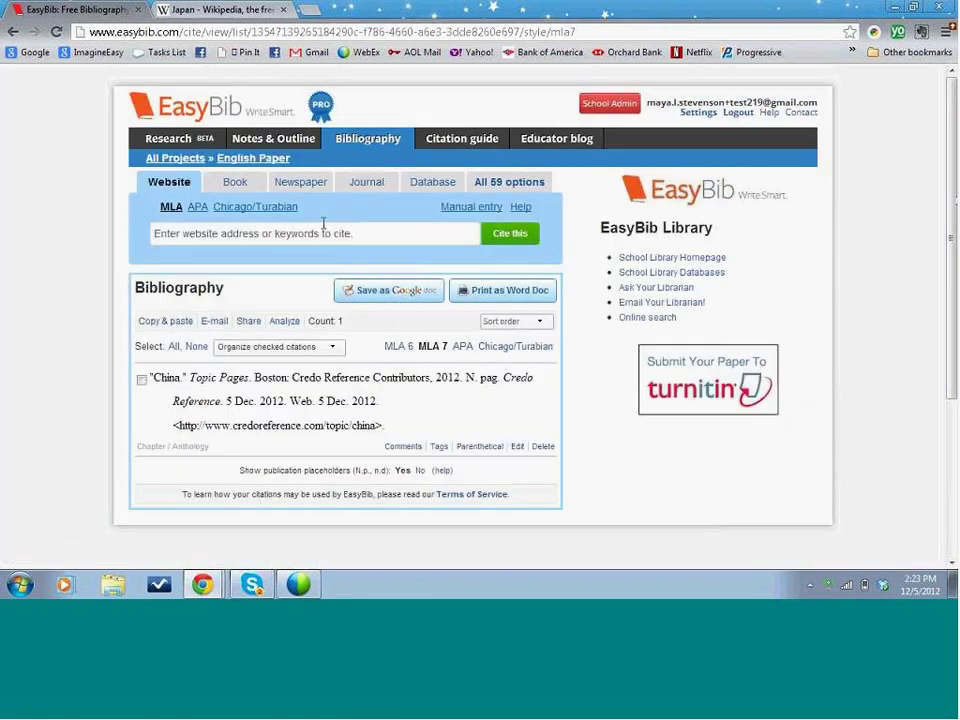
{"action": "left_click", "coordinate": [459, 215]}
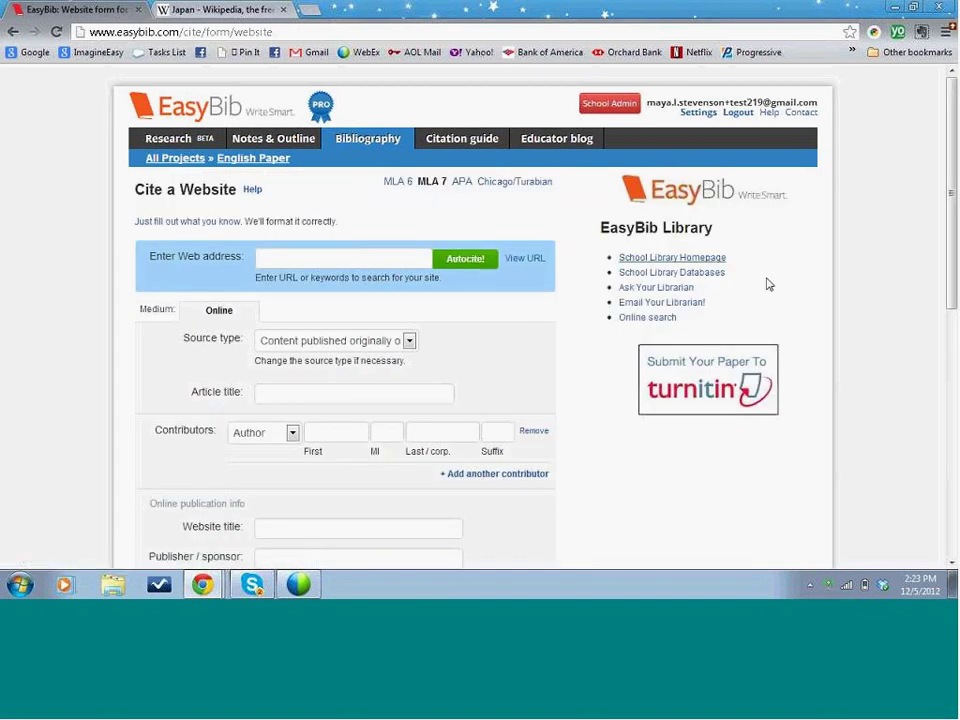
{"action": "scroll", "coordinate": [291, 279], "scroll_direction": "down", "scroll_amount": 1}
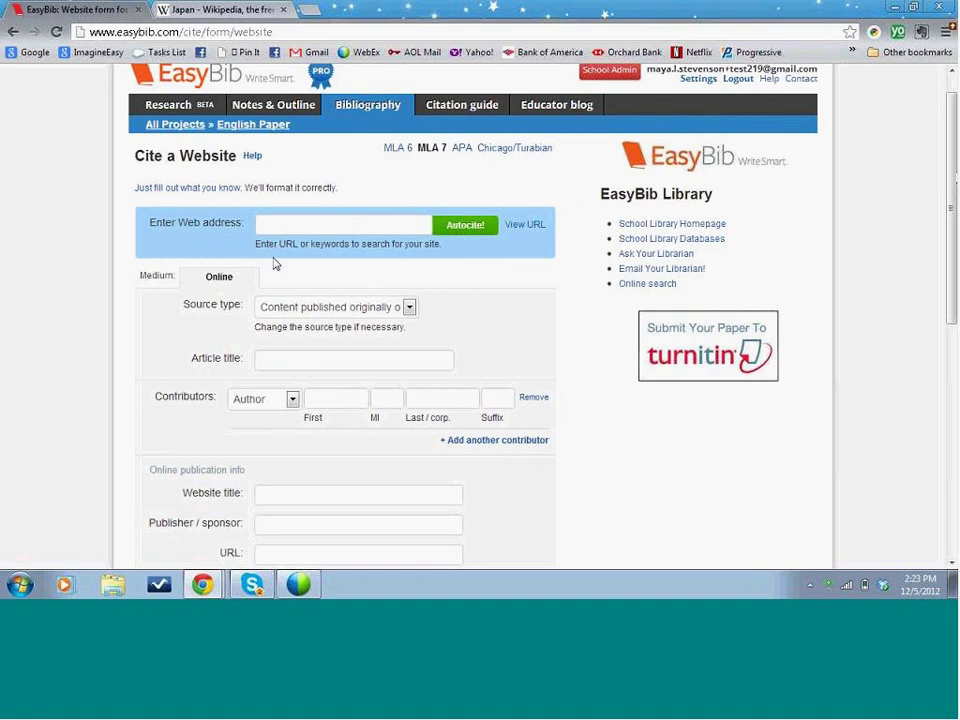
{"action": "left_click", "coordinate": [173, 8]}
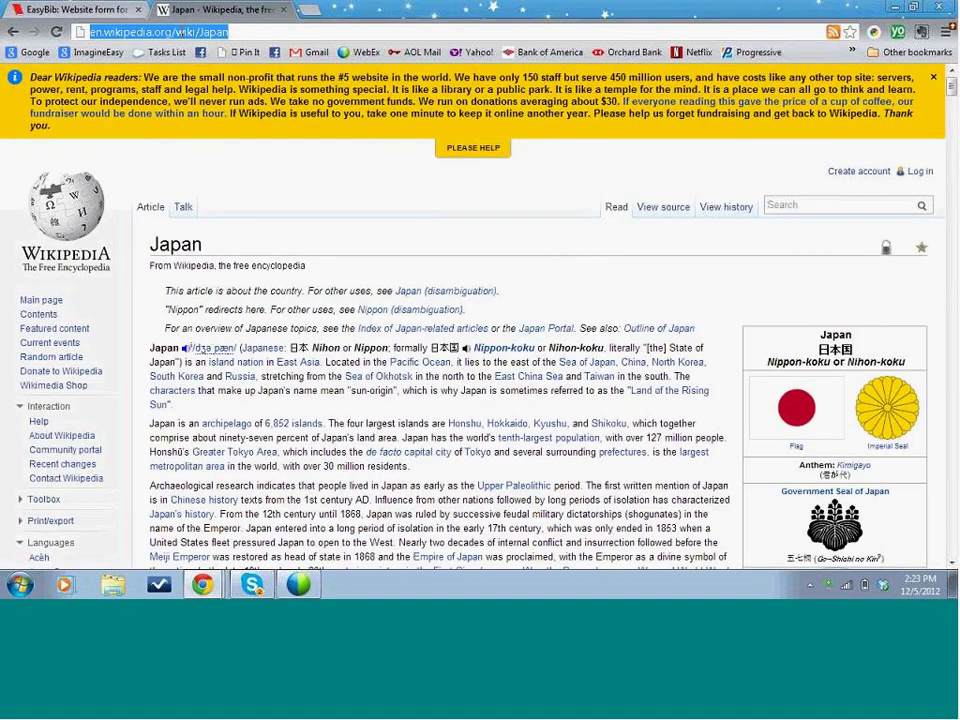
{"action": "left_click", "coordinate": [70, 9]}
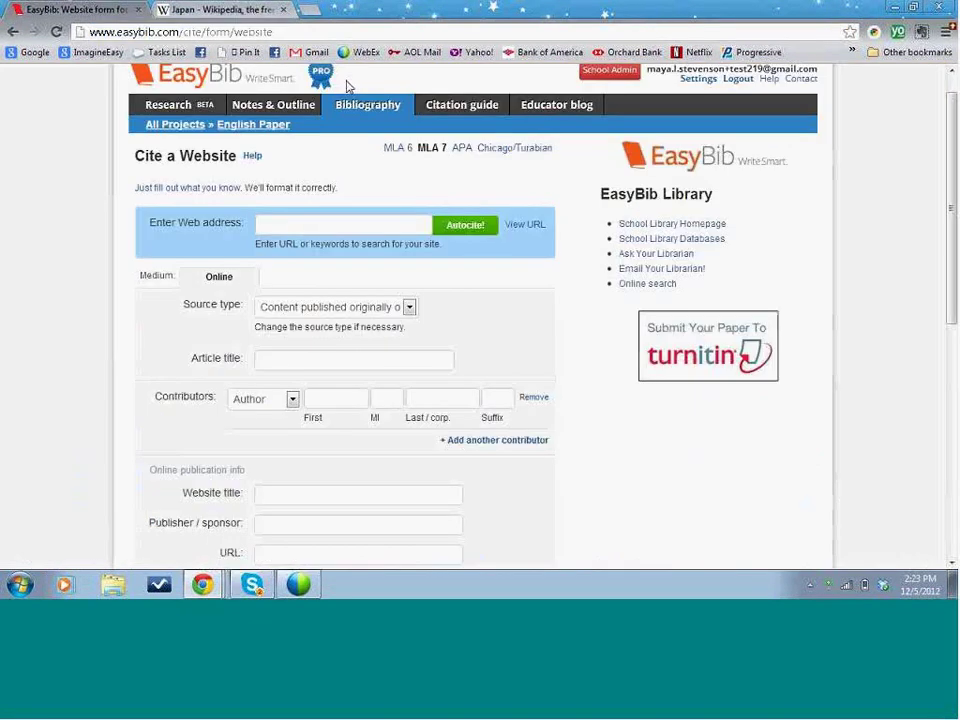
{"action": "left_click", "coordinate": [357, 225]}
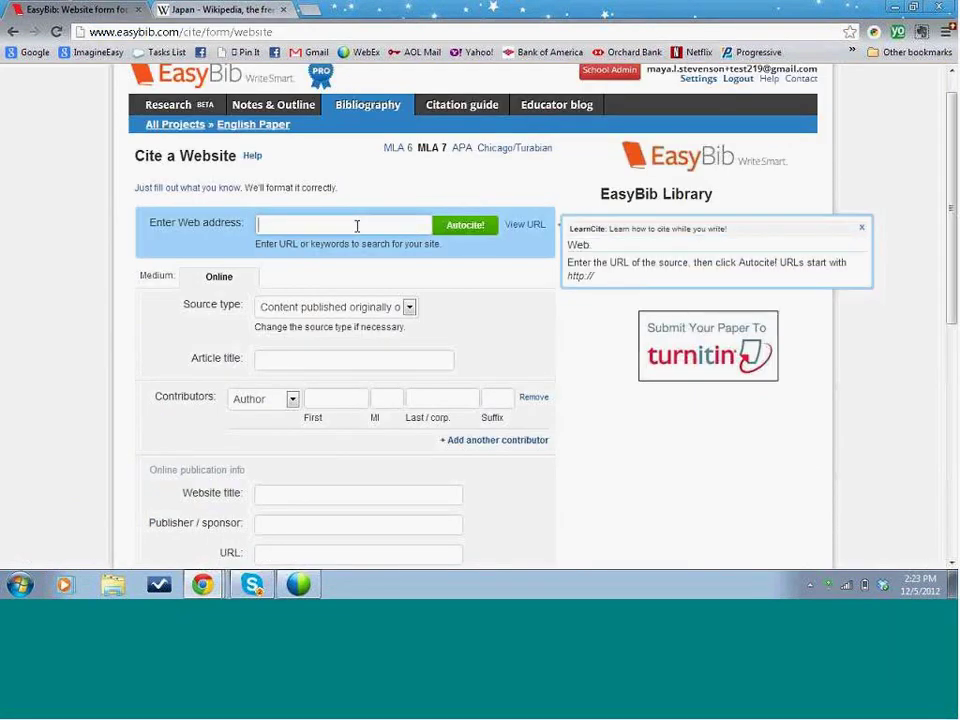
{"action": "type", "text": "http://en.wikipedia.org/wiki/Japan"}
{"action": "key", "text": "Return"}
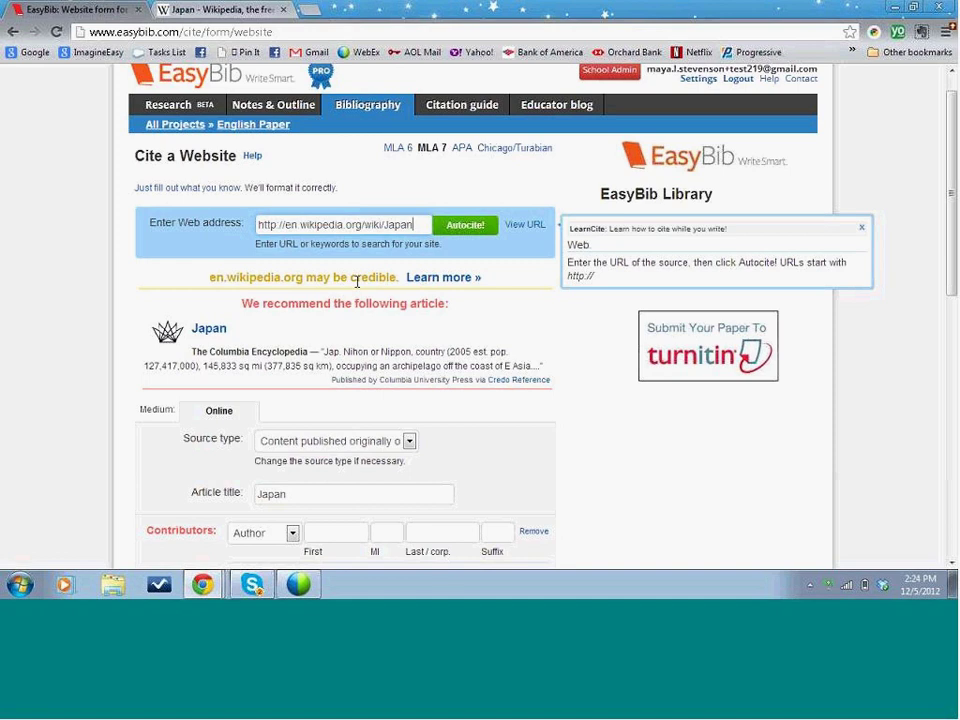
Step: Check the credibility evaluation of en.wikipedia.org, review the autofilled fields, and create the citation for the Japan article
{"action": "left_click", "coordinate": [412, 280]}
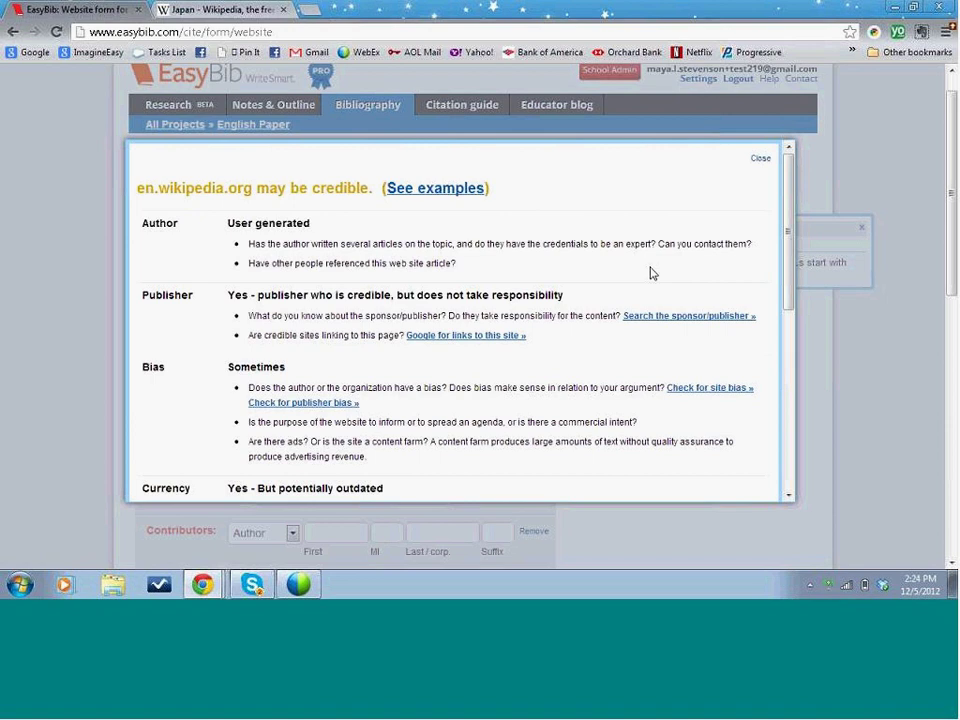
{"action": "left_click", "coordinate": [760, 161]}
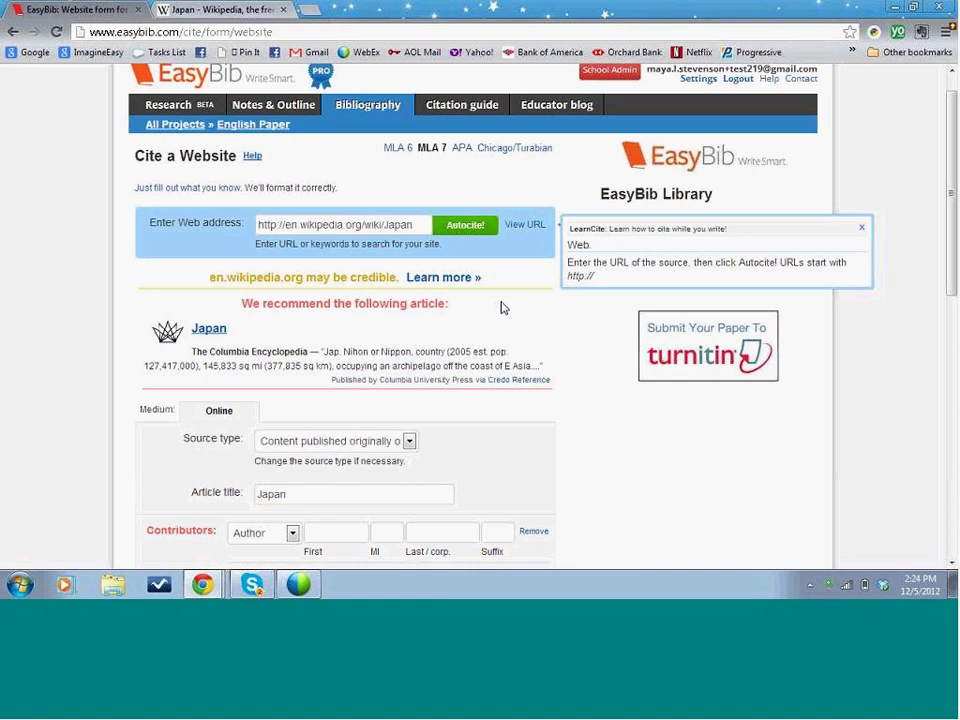
{"action": "scroll", "coordinate": [503, 308], "scroll_direction": "down", "scroll_amount": 1}
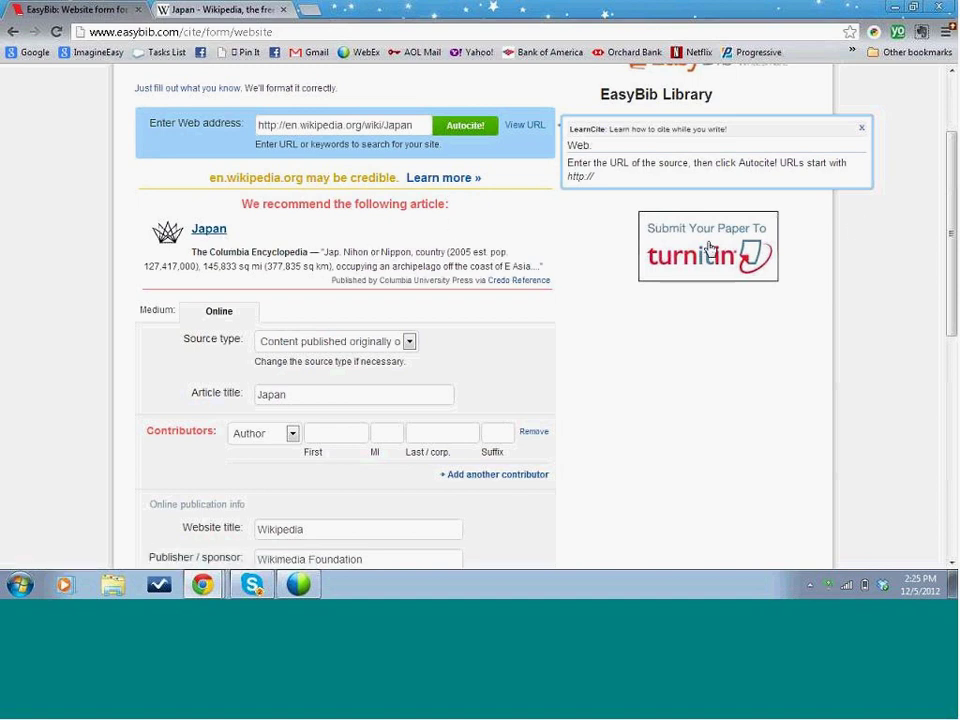
{"action": "left_click_drag", "start_coordinate": [948, 197], "coordinate": [950, 270]}
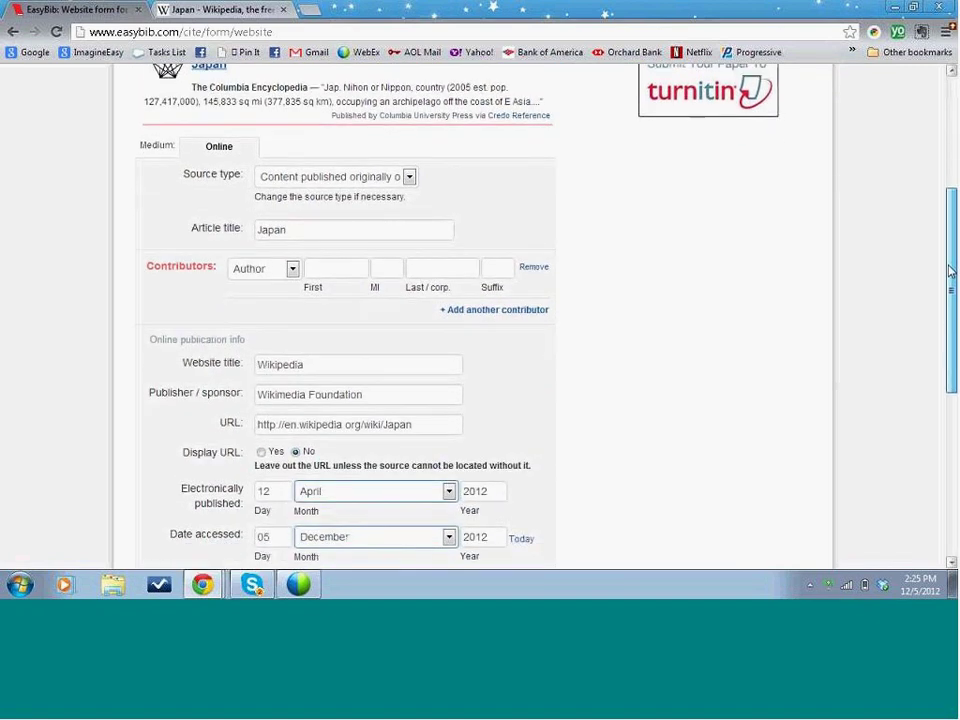
{"action": "left_click", "coordinate": [340, 228]}
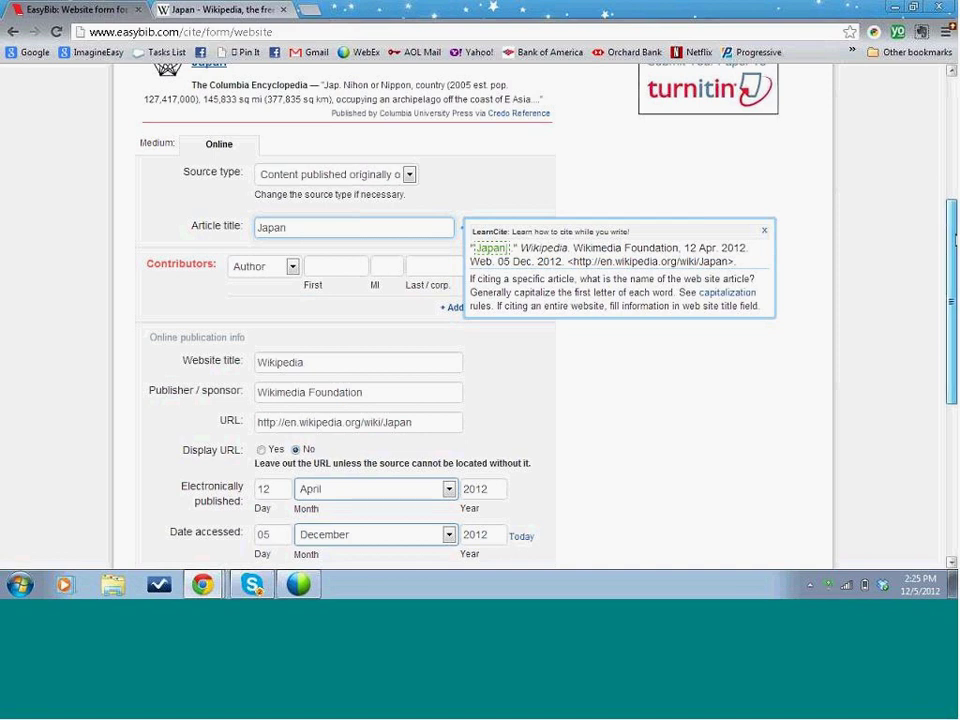
{"action": "scroll", "coordinate": [955, 238], "scroll_direction": "down", "scroll_amount": 1}
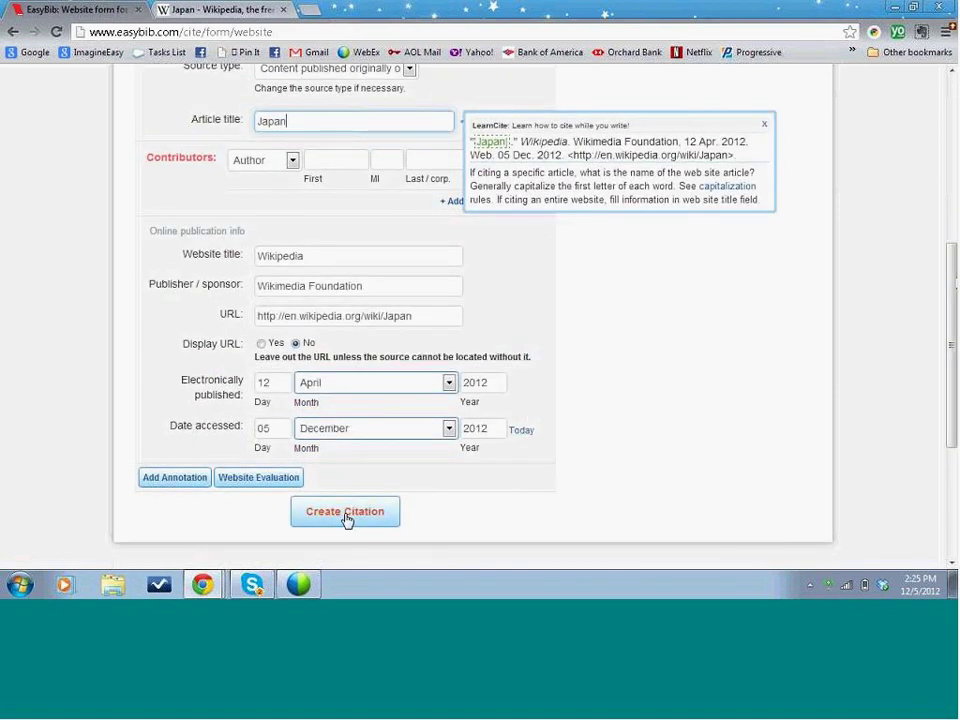
{"action": "left_click", "coordinate": [345, 514]}
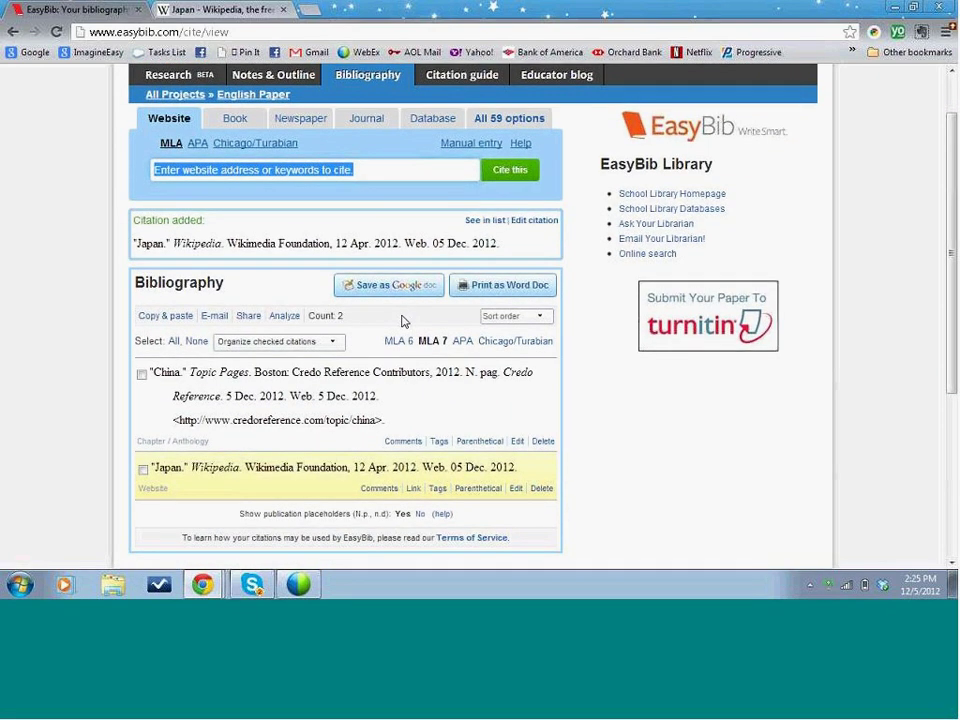
Step: Analyze the bibliography, examine its score categories and the explanation for diversity of source types, and return to the bibliography
{"action": "left_click", "coordinate": [287, 317]}
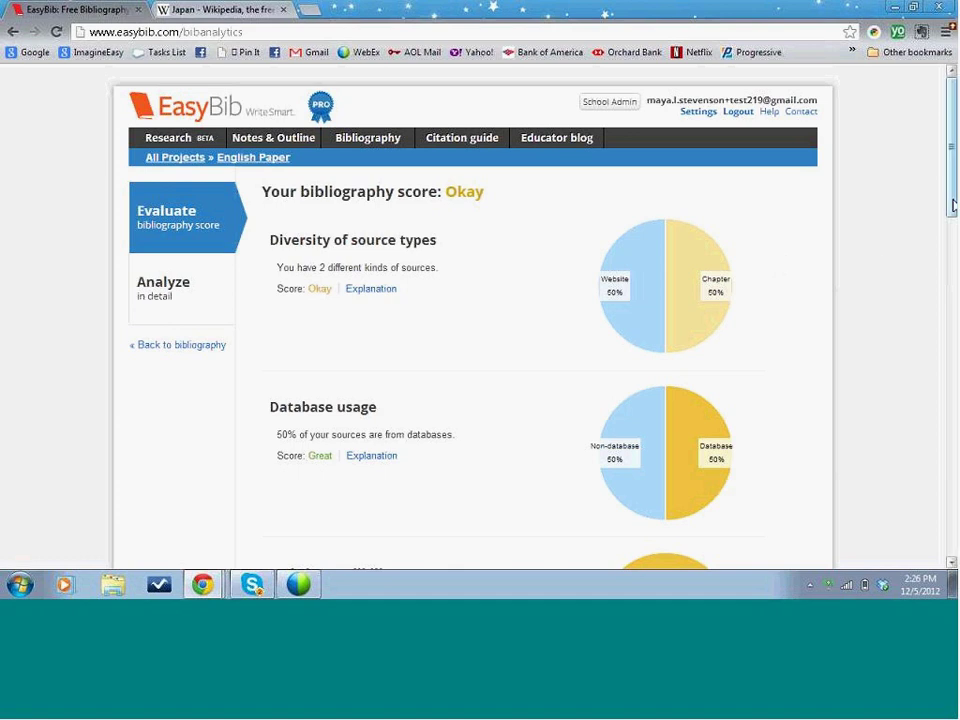
{"action": "left_click_drag", "start_coordinate": [952, 200], "coordinate": [954, 265]}
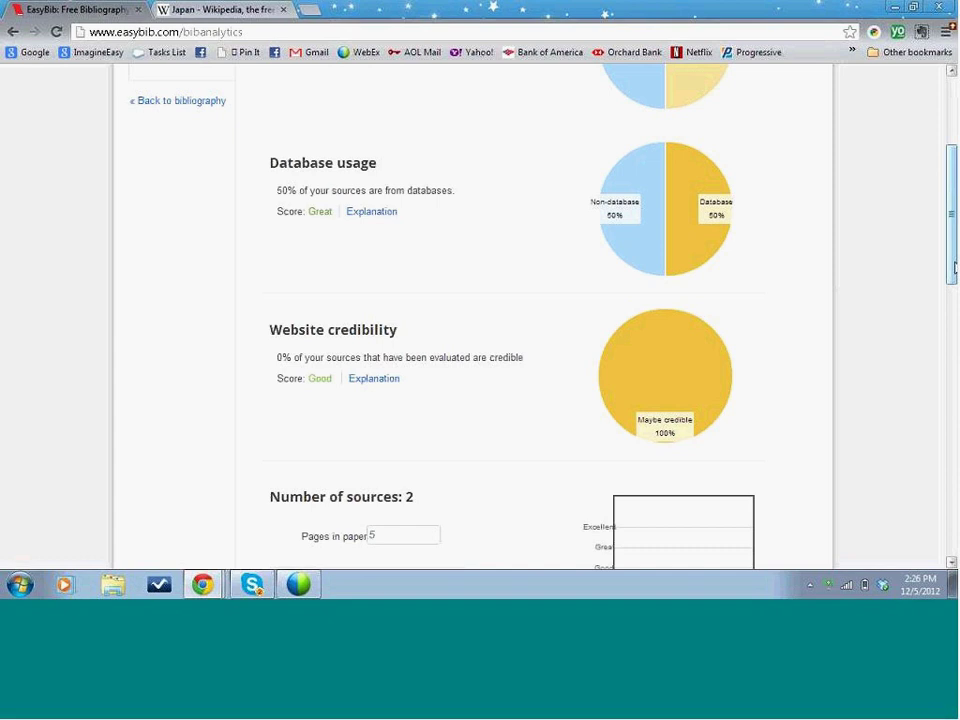
{"action": "left_click_drag", "start_coordinate": [954, 267], "coordinate": [954, 298]}
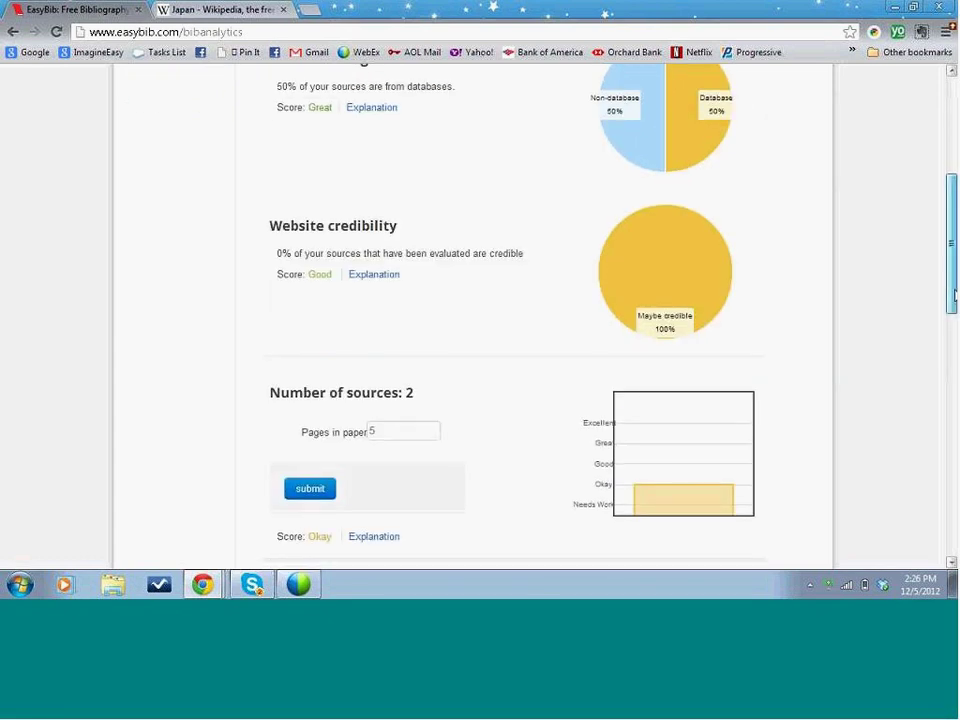
{"action": "scroll", "coordinate": [396, 161], "scroll_direction": "up", "scroll_amount": 3}
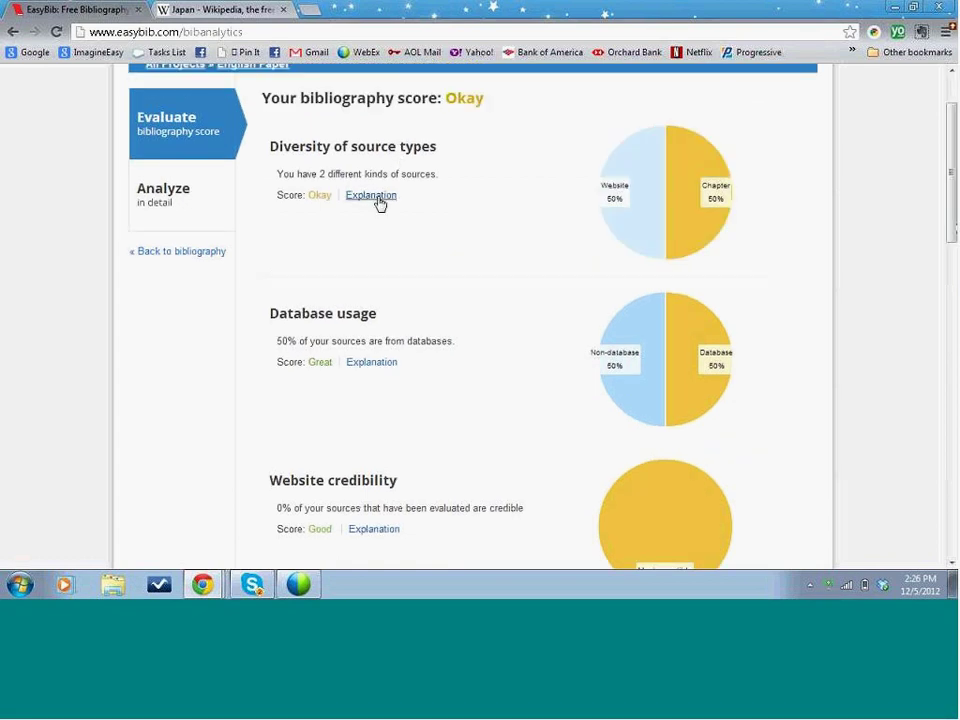
{"action": "left_click", "coordinate": [377, 195]}
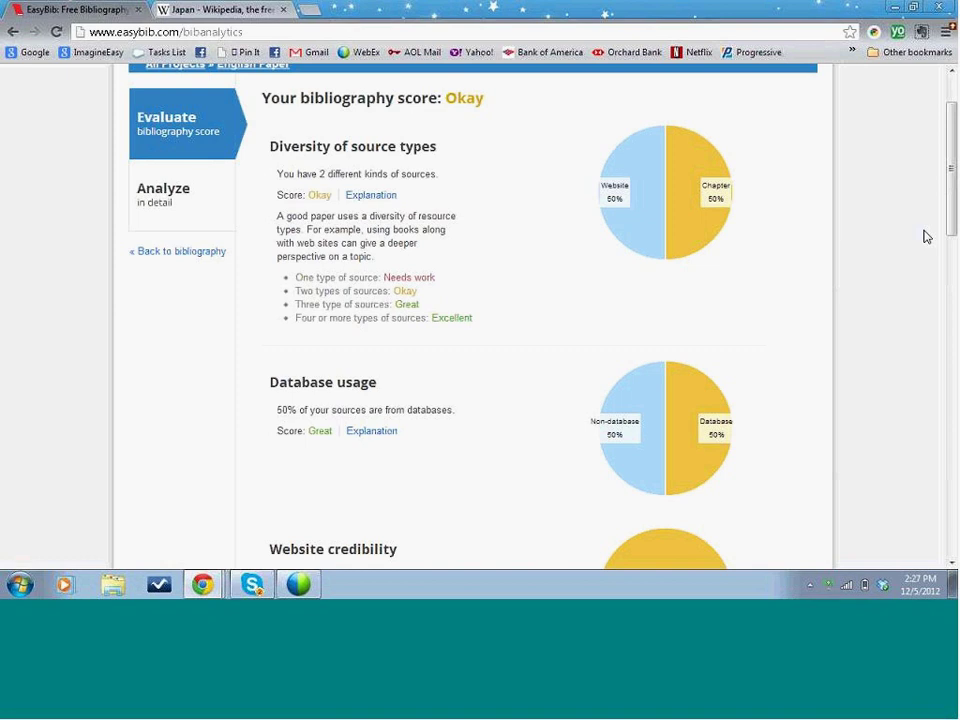
{"action": "left_click_drag", "start_coordinate": [951, 209], "coordinate": [952, 214]}
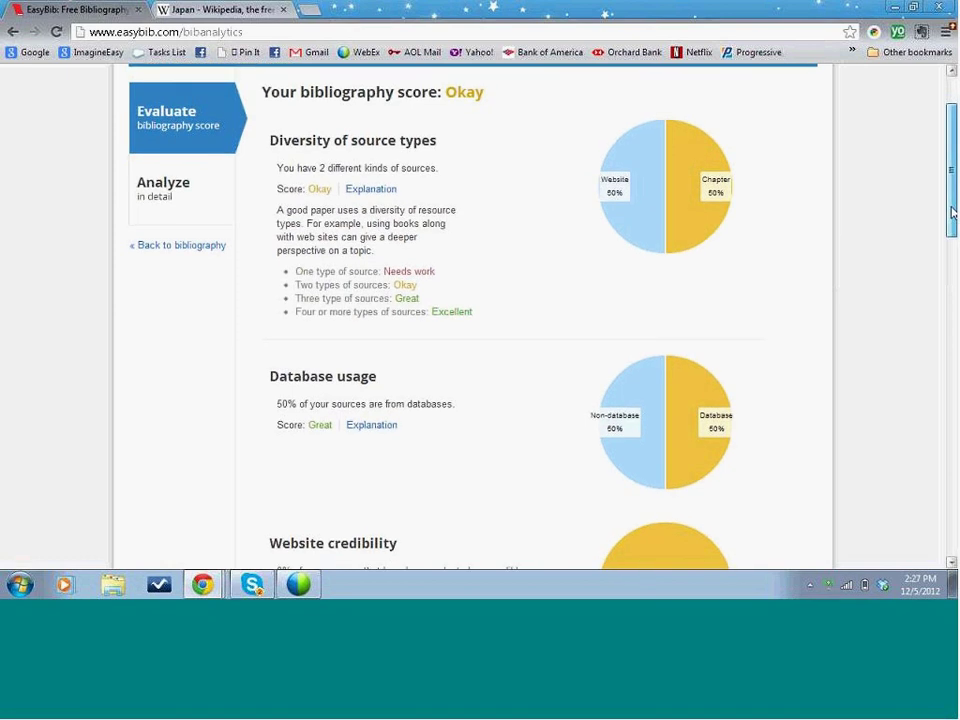
{"action": "left_click", "coordinate": [206, 250]}
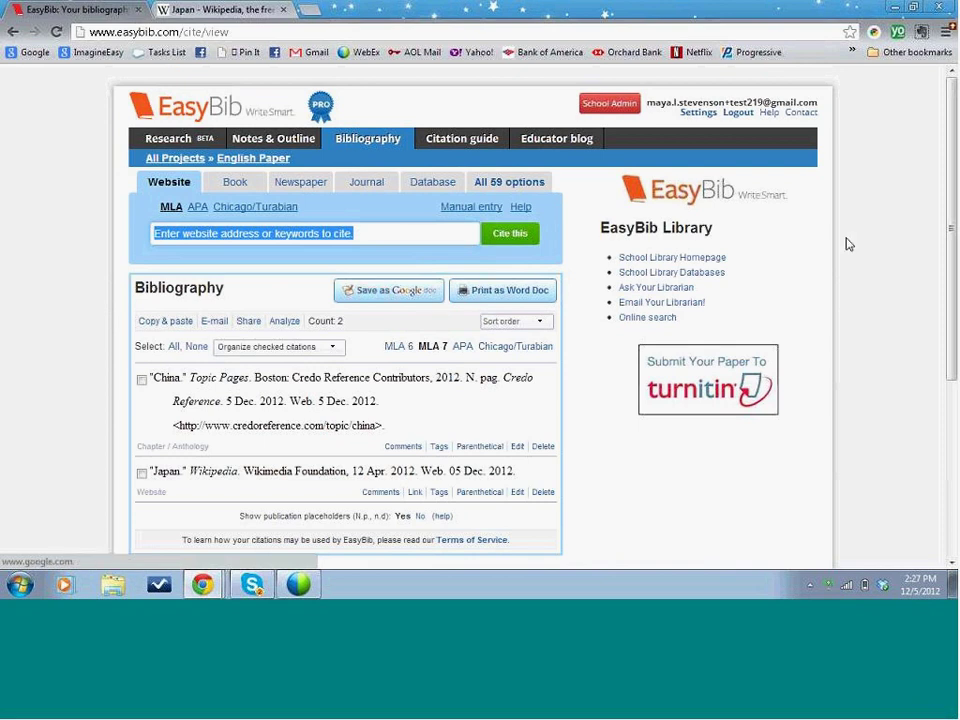
Step: Open the comments section of the Japan Wikipedia citation
{"action": "left_click_drag", "start_coordinate": [950, 232], "coordinate": [949, 281]}
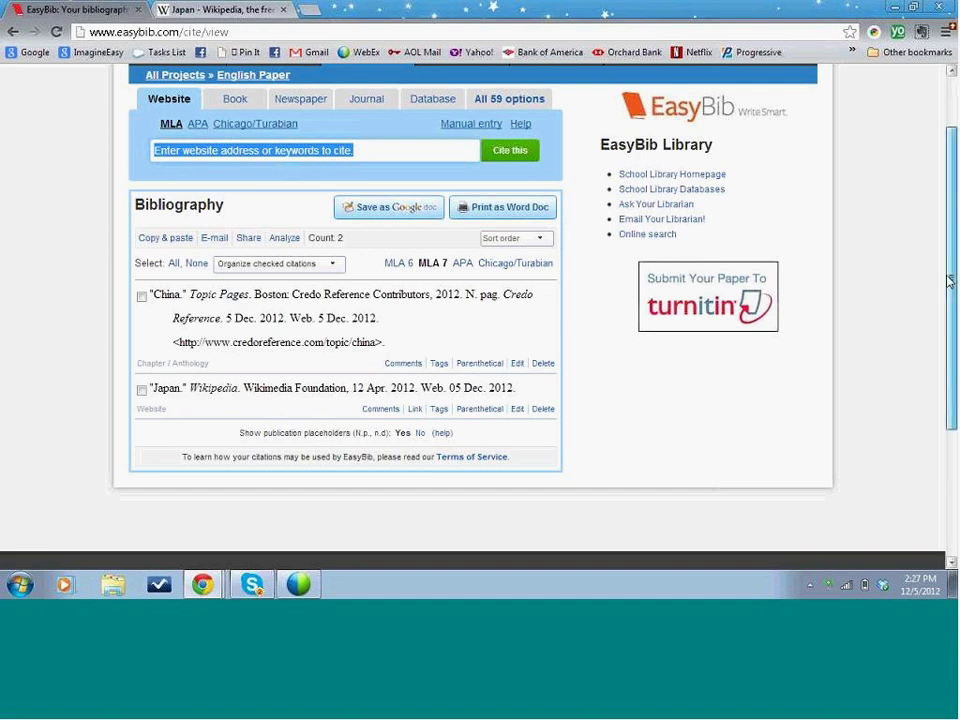
{"action": "scroll", "coordinate": [272, 345], "scroll_direction": "down", "scroll_amount": 1}
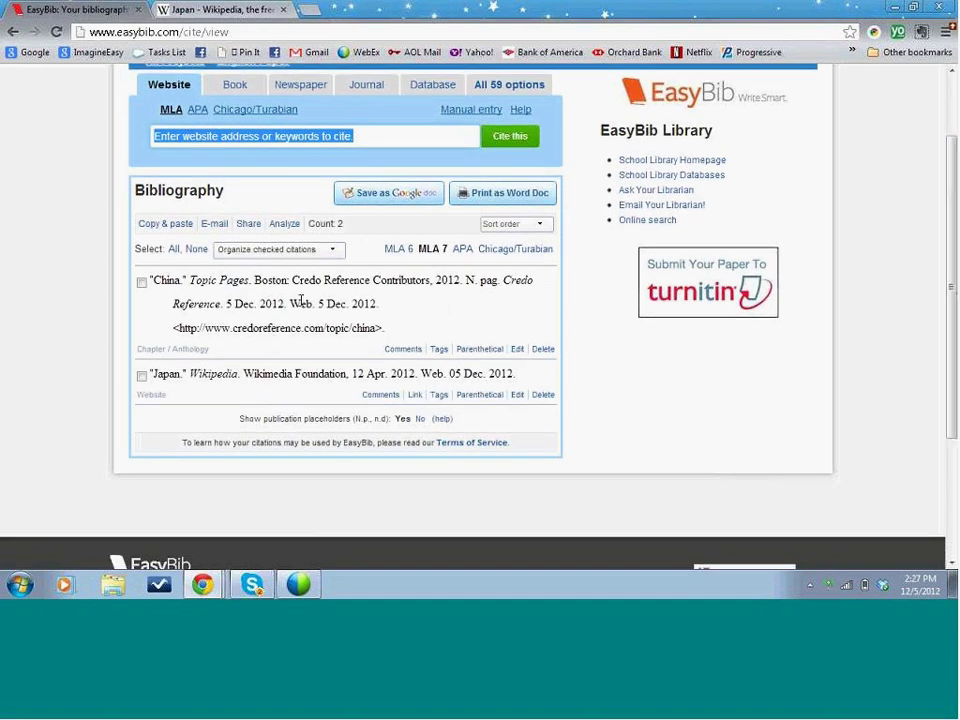
{"action": "left_click", "coordinate": [384, 396]}
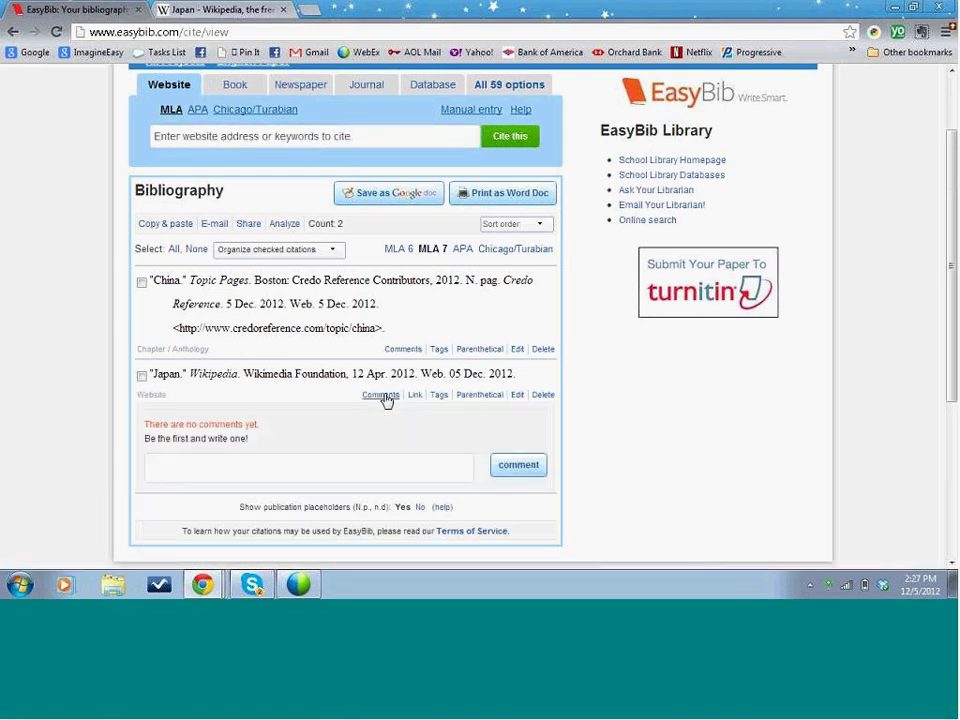
Step: Post the comment "Find another source!" on the Japan Wikipedia citation
{"action": "left_click", "coordinate": [389, 460]}
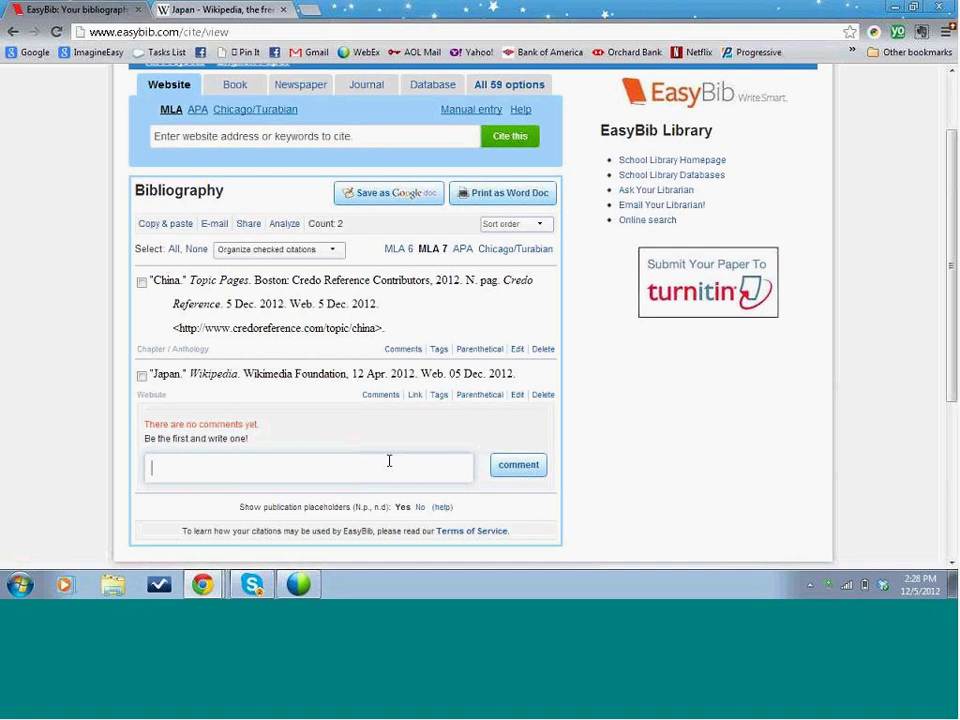
{"action": "type", "text": "Find another source!"}
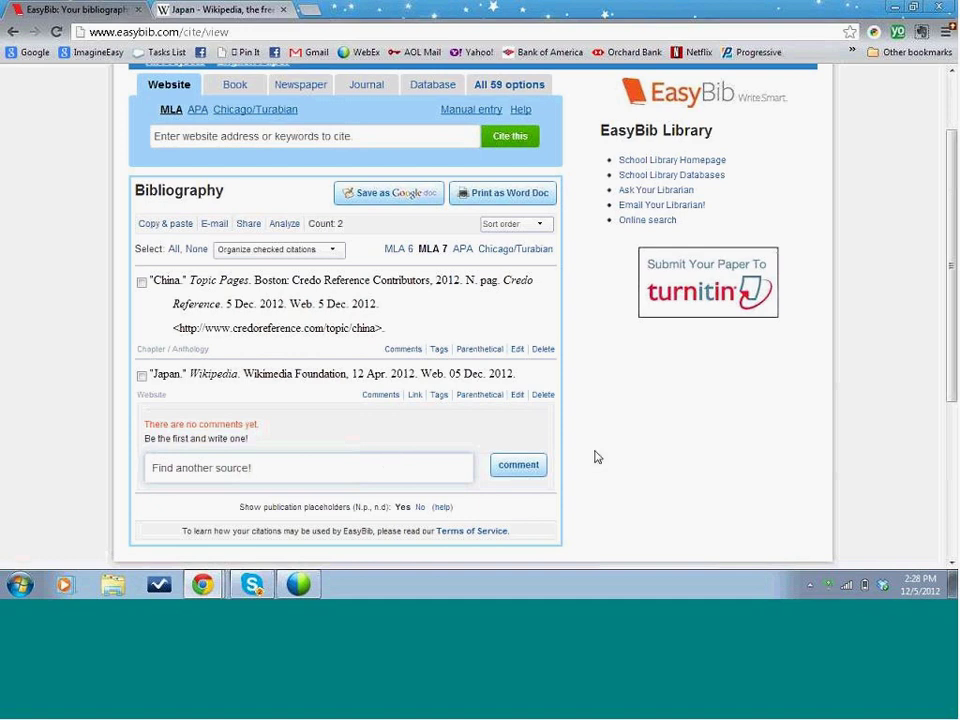
{"action": "left_click", "coordinate": [540, 471]}
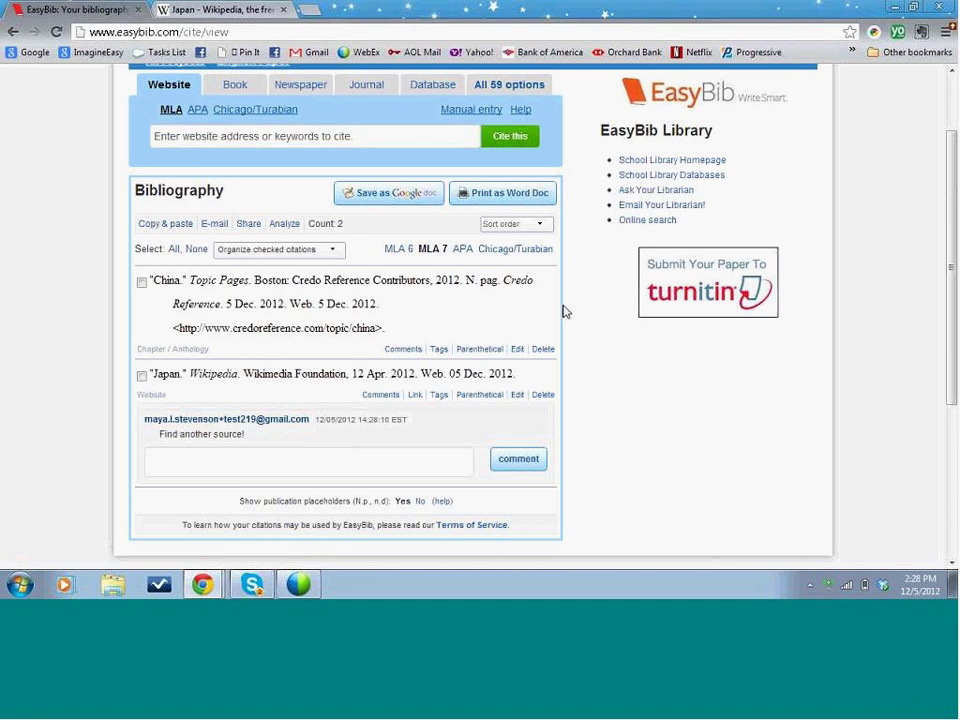
Step: Go to the list of all projects and open the notes and outline of the Leadership Paper project
{"action": "scroll", "coordinate": [563, 312], "scroll_direction": "up", "scroll_amount": 2}
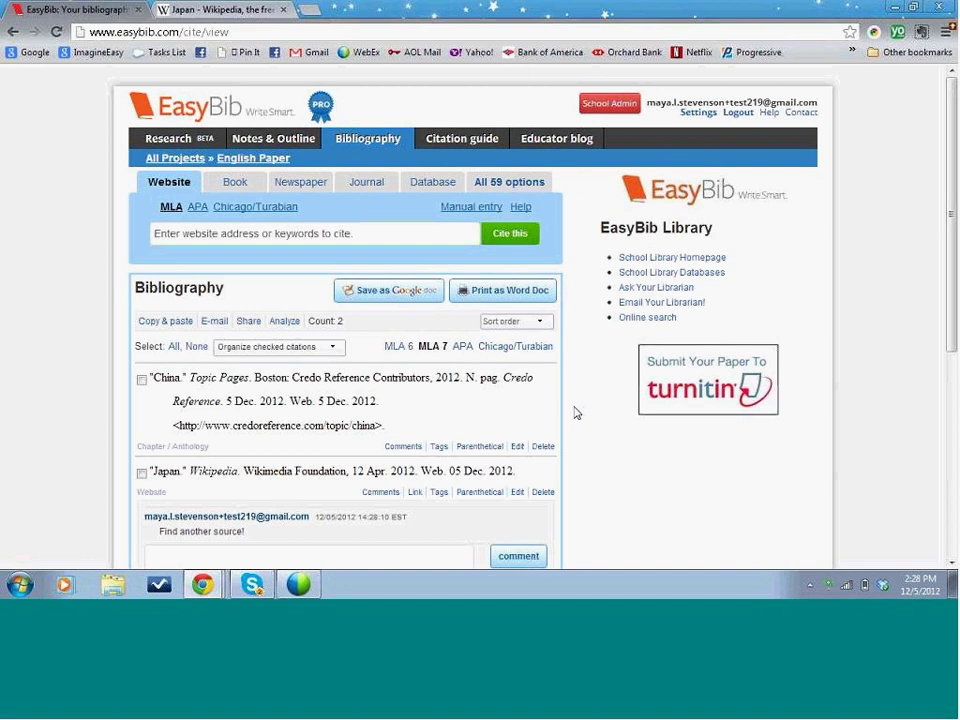
{"action": "left_click", "coordinate": [195, 166]}
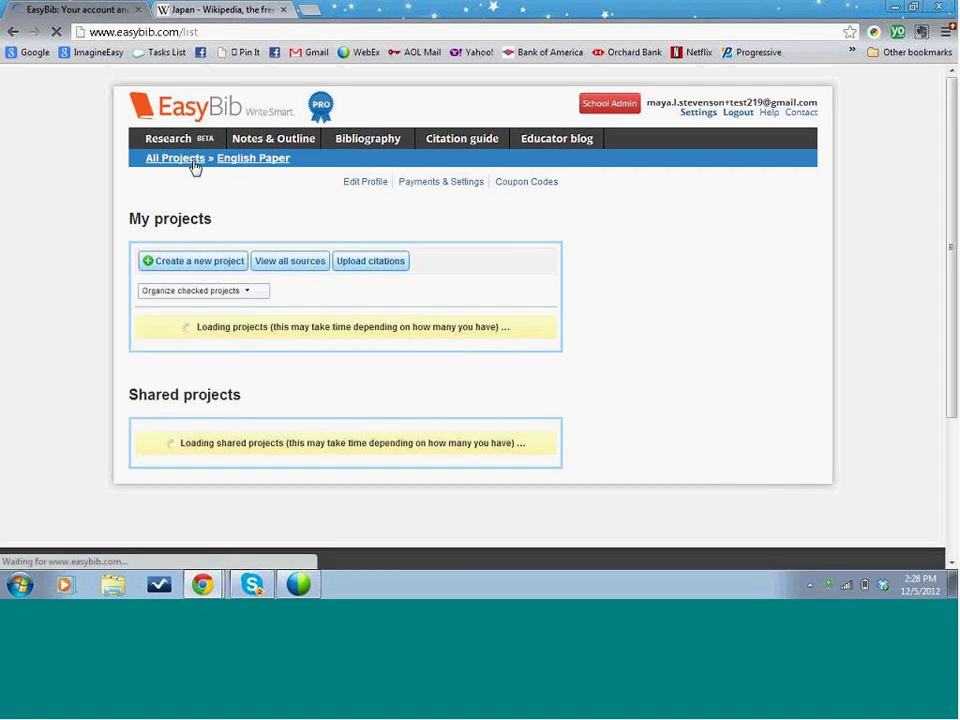
{"action": "left_click", "coordinate": [344, 344]}
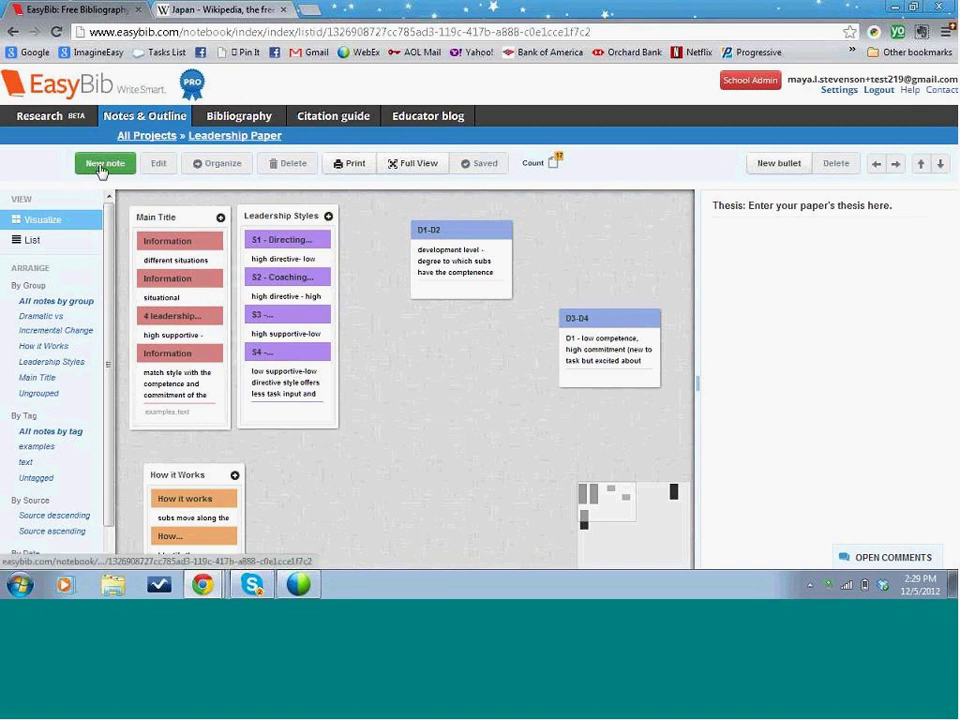
Step: Create a note in the empty area of the board titled "Note 1" with Leadership: Theory and Practice as its source
{"action": "double_click", "coordinate": [448, 409]}
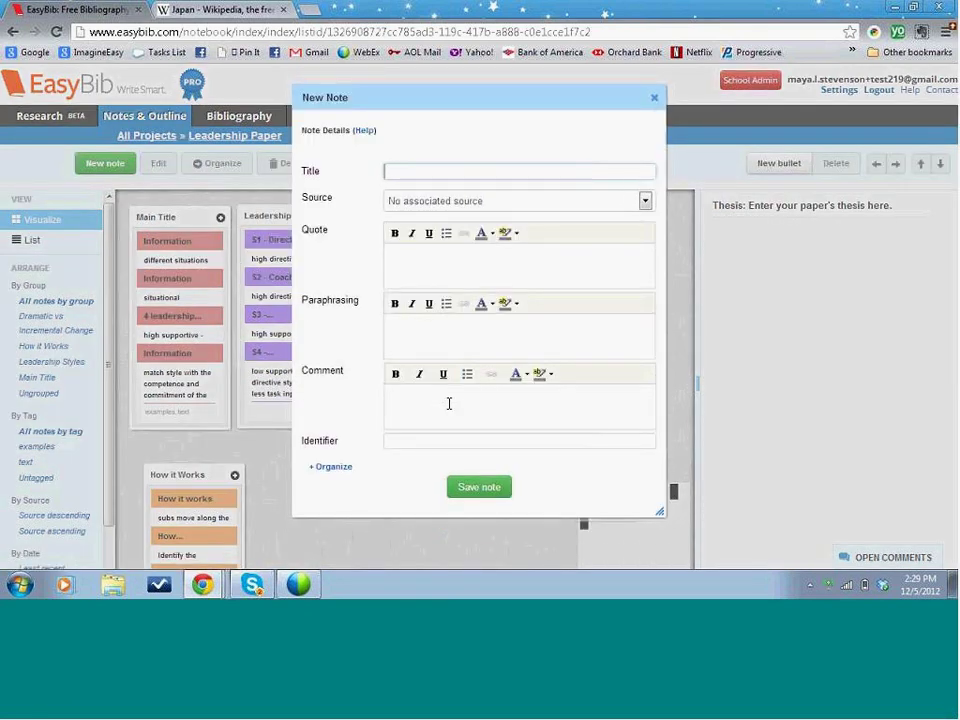
{"action": "type", "text": "Note 1"}
{"action": "key", "text": "Tab"}
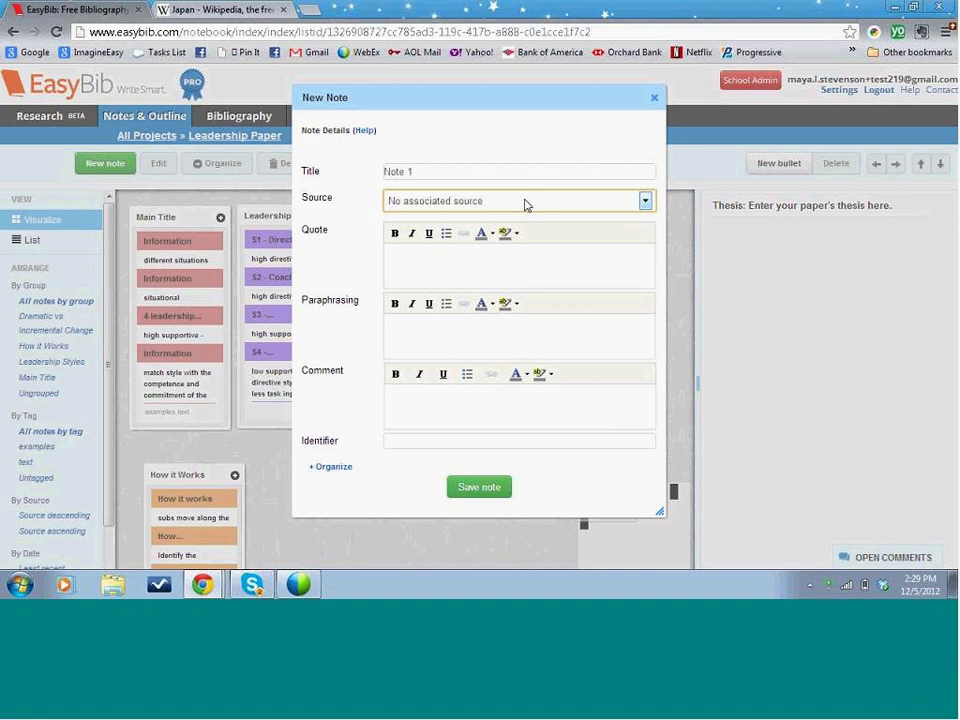
{"action": "left_click", "coordinate": [527, 205]}
{"action": "left_click", "coordinate": [520, 195]}
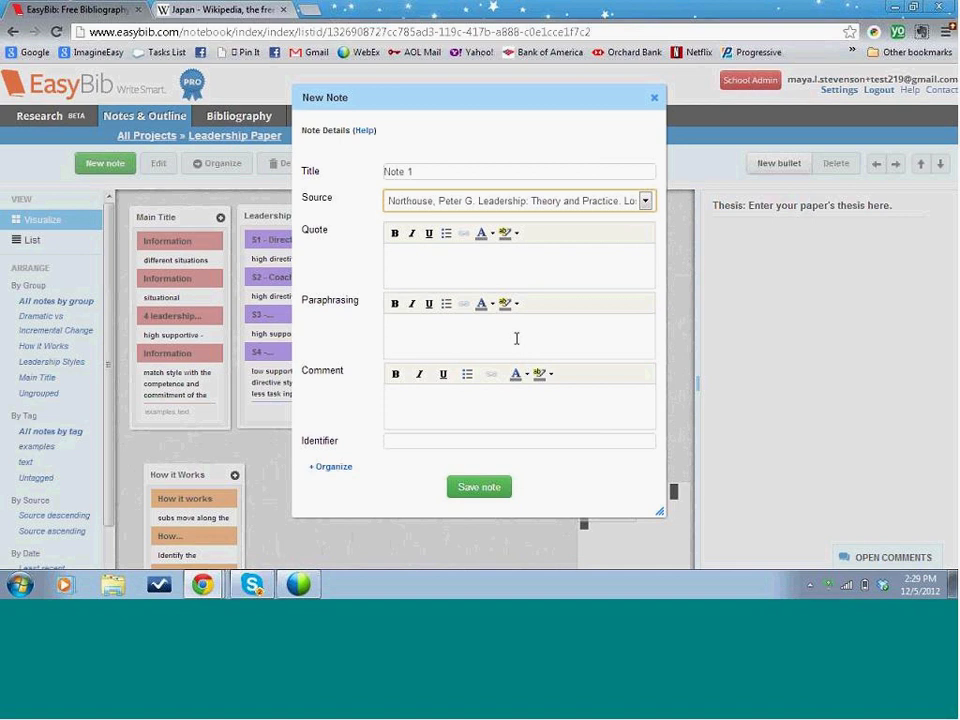
Step: Fill in the new note with the quote "Quote", the paraphrasing "Paraphrase" and the comment "Commenting"
{"action": "left_click", "coordinate": [525, 264]}
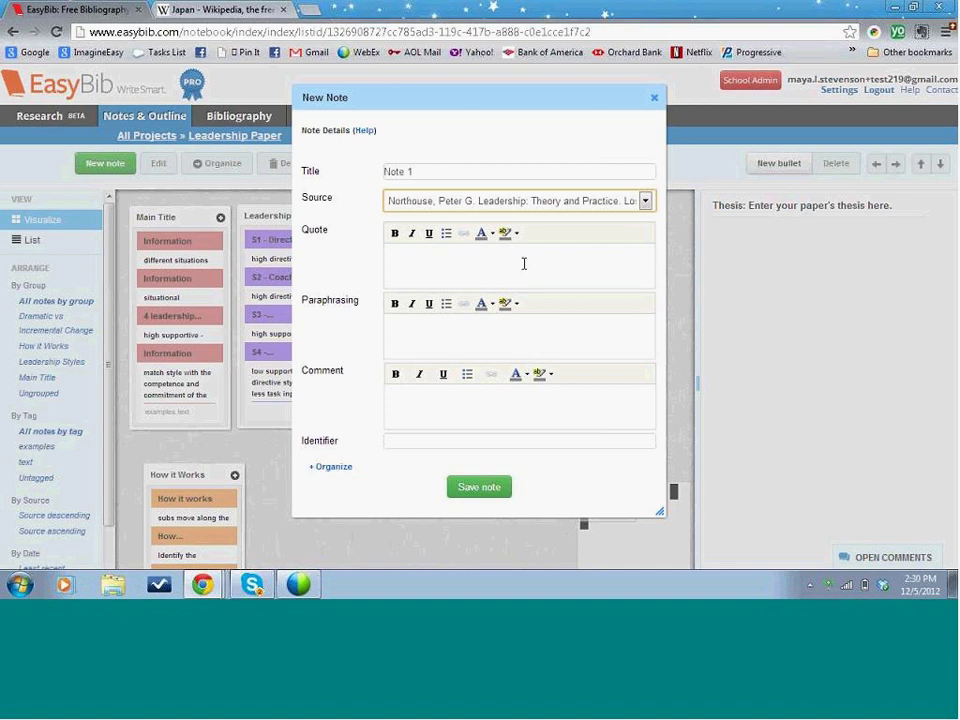
{"action": "type", "text": "Quote"}
{"action": "left_click", "coordinate": [525, 331]}
{"action": "type", "text": "Paraphrase"}
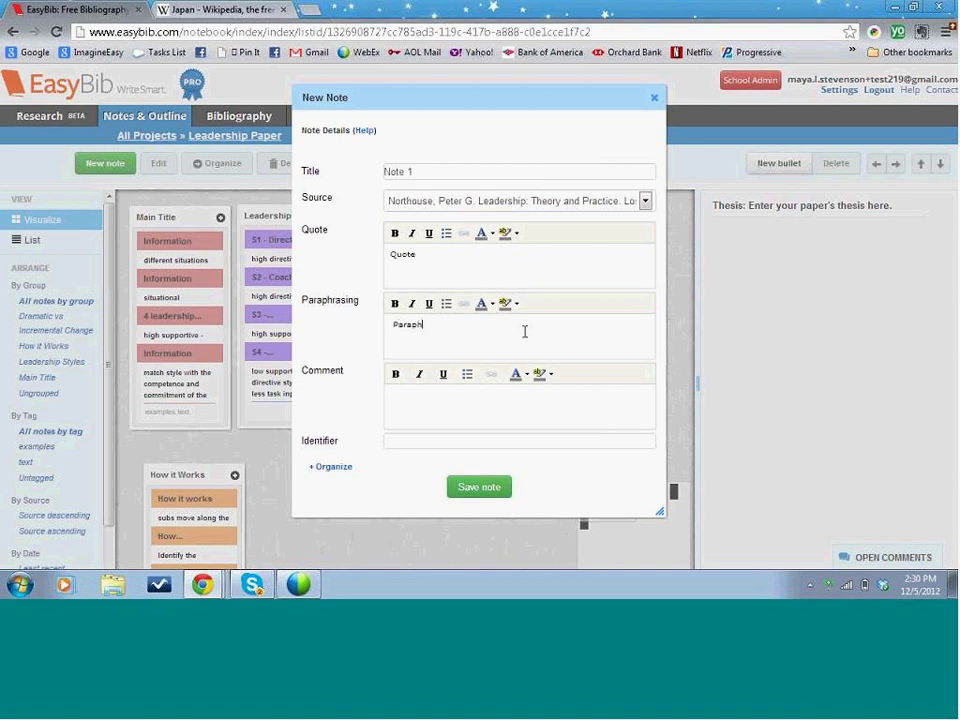
{"action": "key", "text": "Tab"}
{"action": "type", "text": "Commenting"}
Step: Expand the note's organizing options to view group, tags and color, and save the note
{"action": "left_click", "coordinate": [341, 467]}
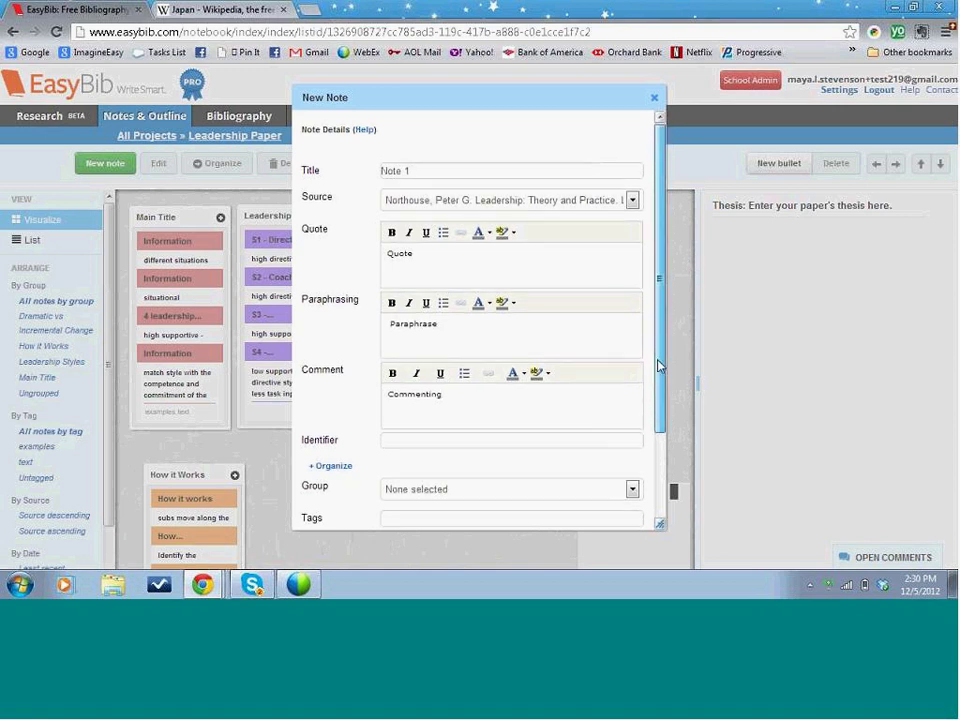
{"action": "scroll", "coordinate": [660, 420], "scroll_direction": "down", "scroll_amount": 3}
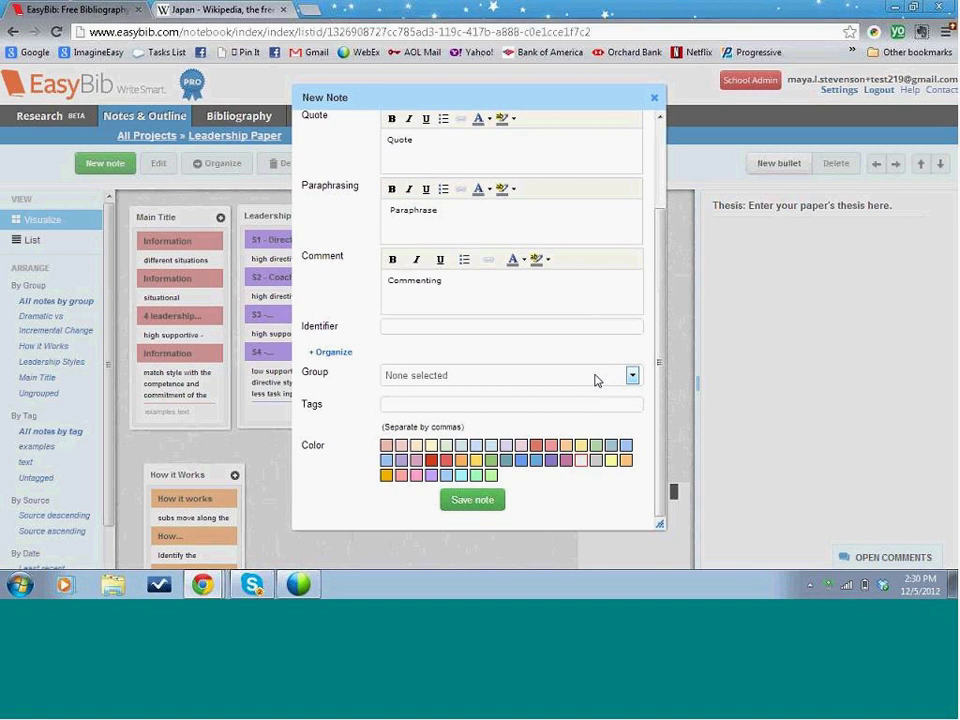
{"action": "left_click", "coordinate": [495, 500]}
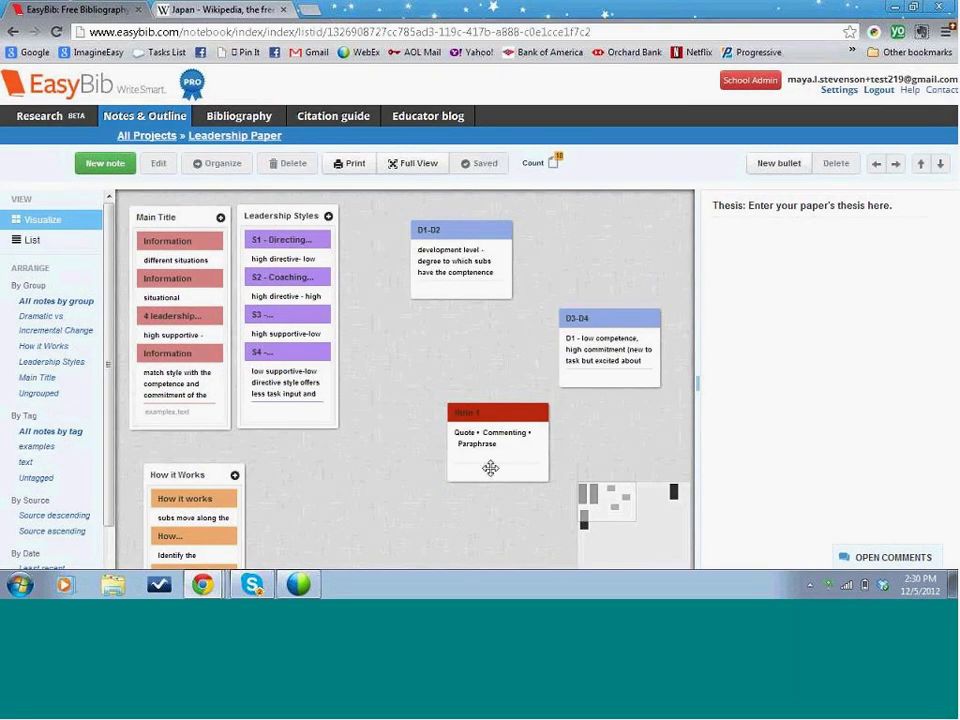
Step: Move Note 1 beside the How it Works group and stack the D3-D4 note onto D1-D2 to group them
{"action": "mouse_move", "coordinate": [490, 470]}
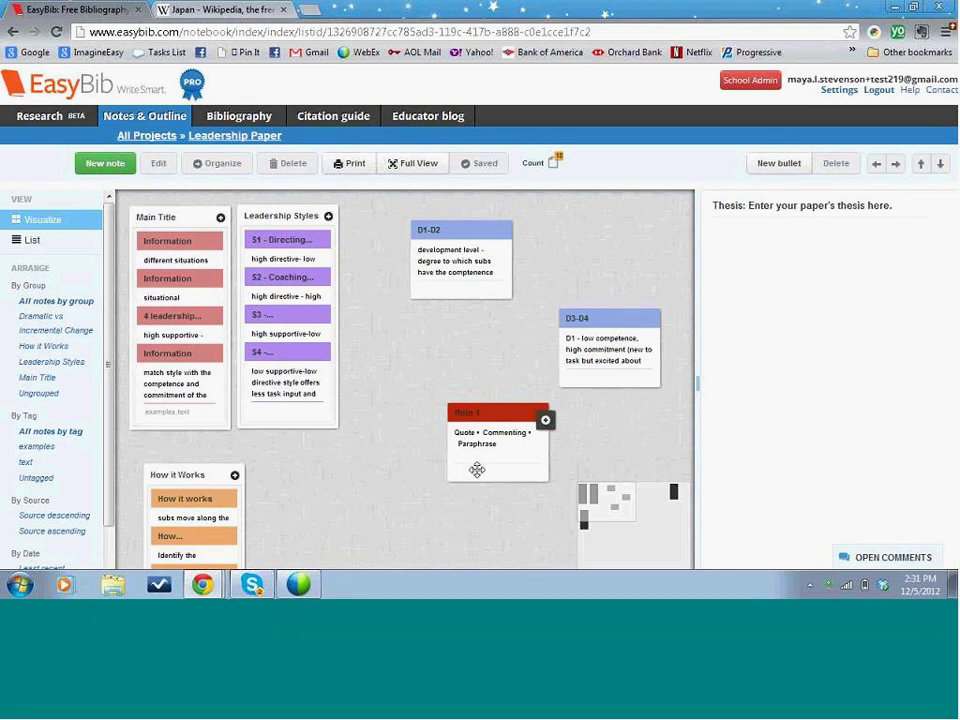
{"action": "left_click_drag", "start_coordinate": [472, 471], "coordinate": [340, 534]}
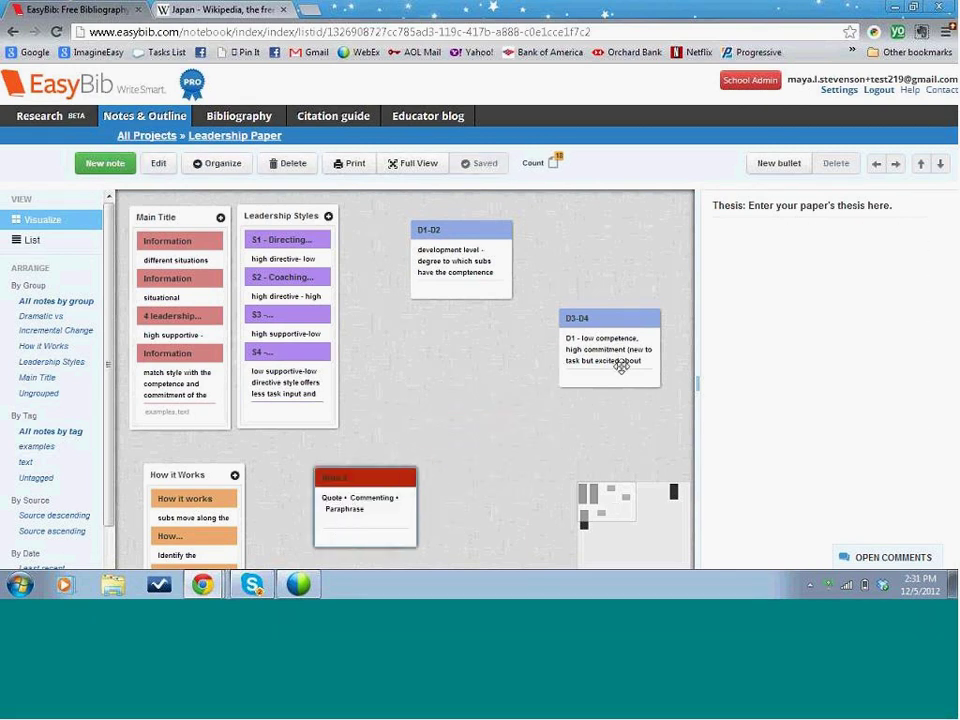
{"action": "left_click_drag", "start_coordinate": [596, 340], "coordinate": [478, 232]}
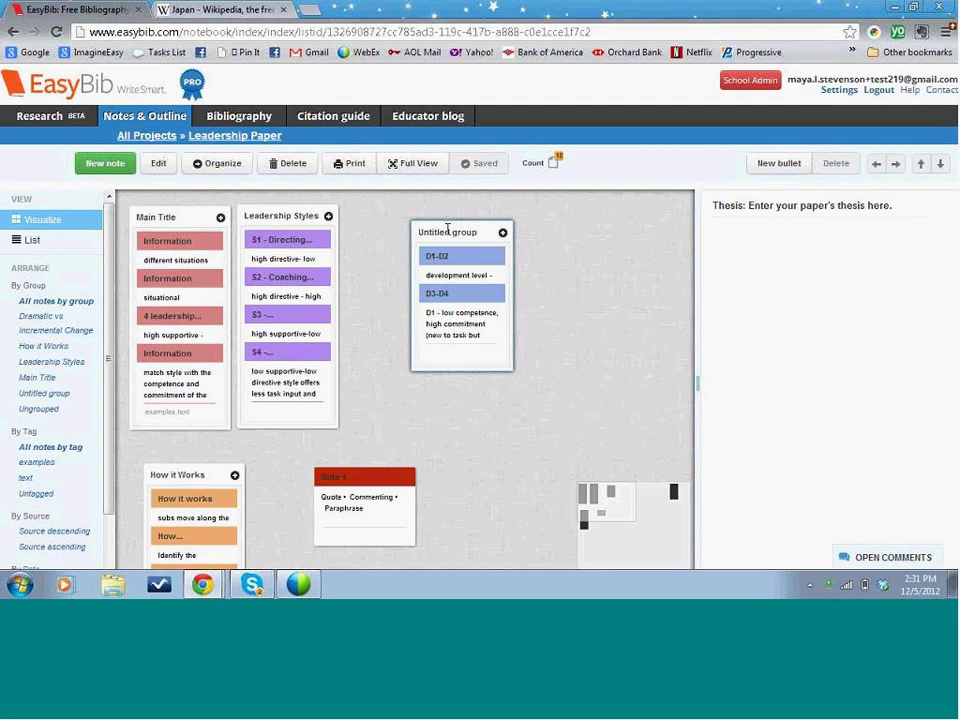
Step: Name the group containing D1-D2 and D3-D4 "Developmental Levels"
{"action": "left_click", "coordinate": [447, 231]}
{"action": "type", "text": "Develop"}
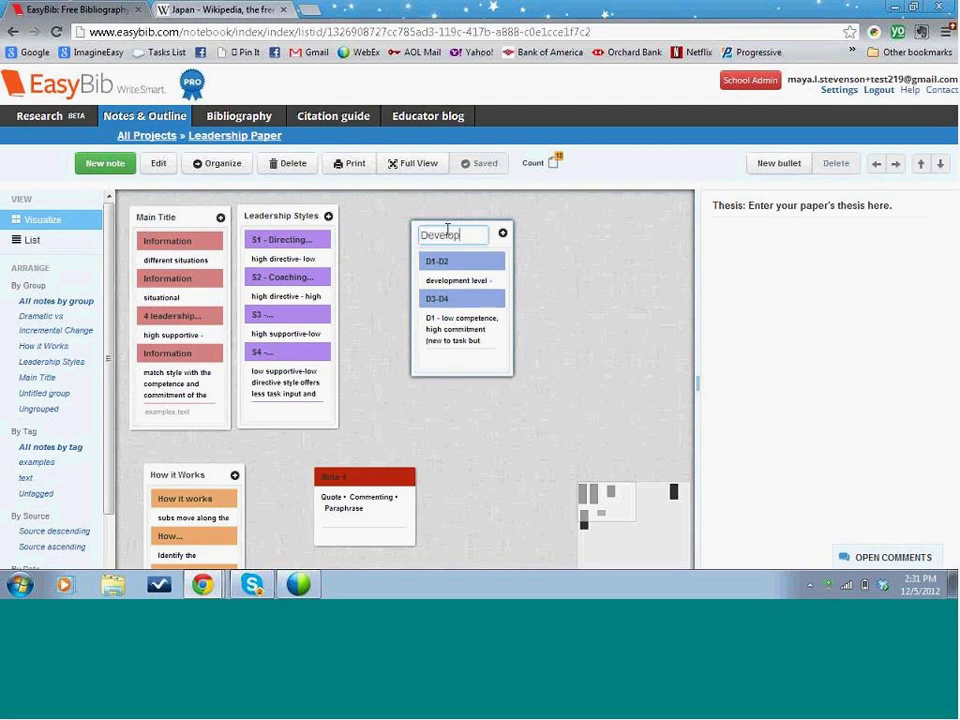
{"action": "type", "text": "mental Levels"}
{"action": "left_click", "coordinate": [585, 282]}
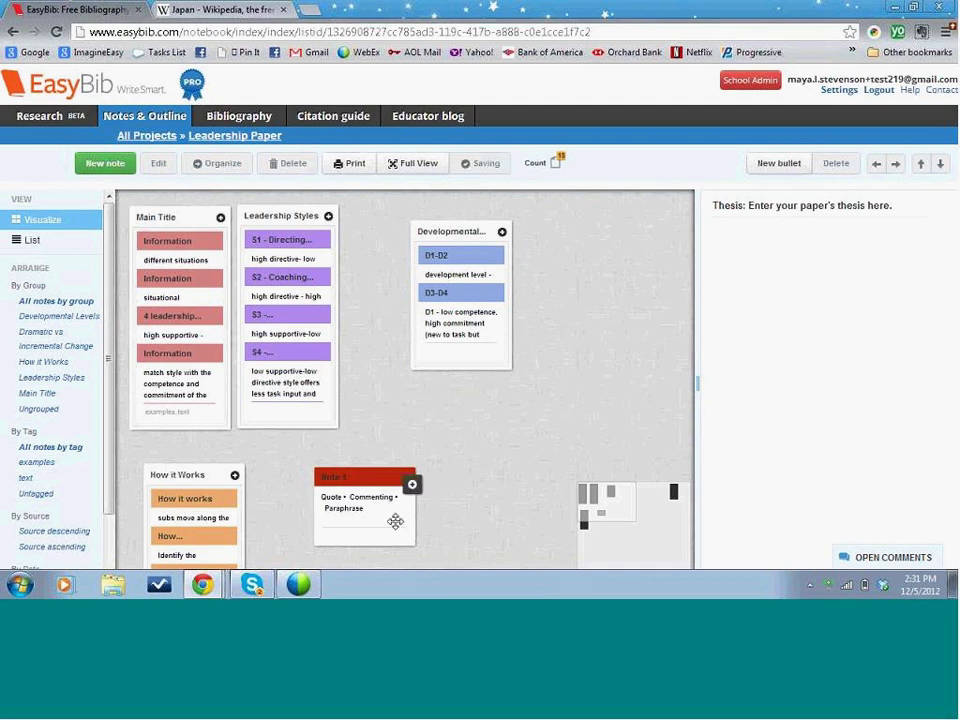
Step: Add Note 1 to the Developmental Levels group and take it back out onto the board beside How it Works
{"action": "left_click_drag", "start_coordinate": [390, 519], "coordinate": [470, 329]}
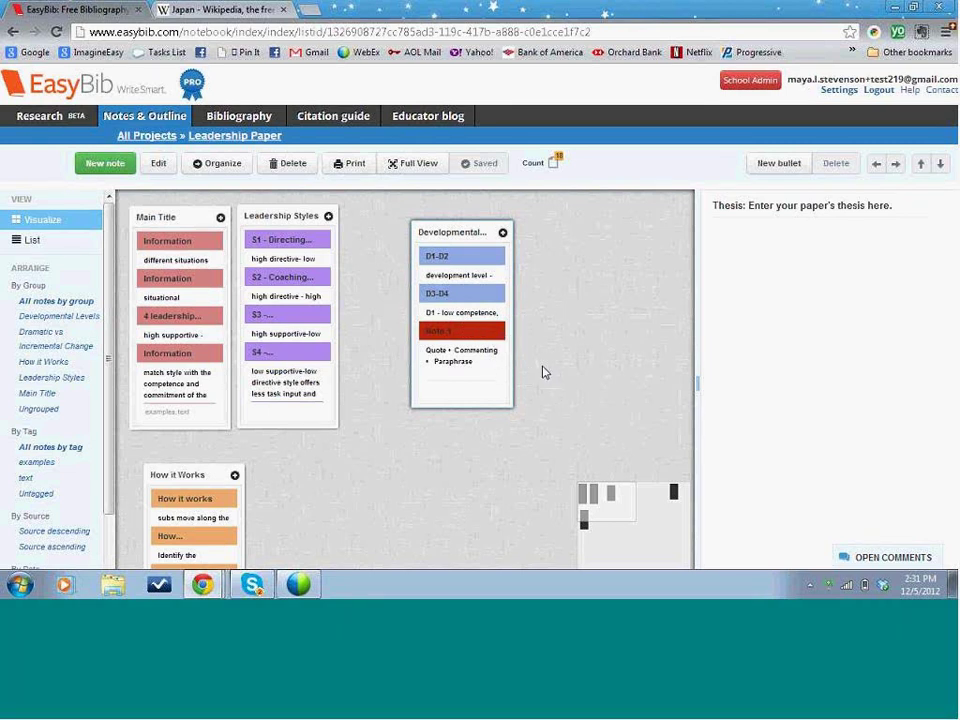
{"action": "left_click", "coordinate": [504, 234]}
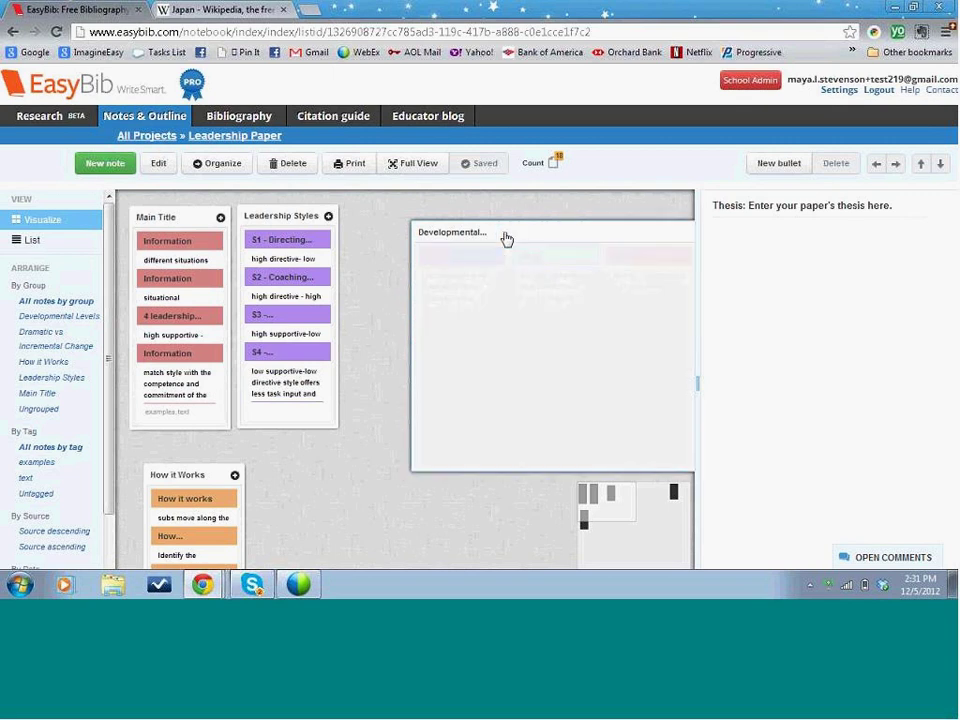
{"action": "left_click_drag", "start_coordinate": [634, 283], "coordinate": [330, 495]}
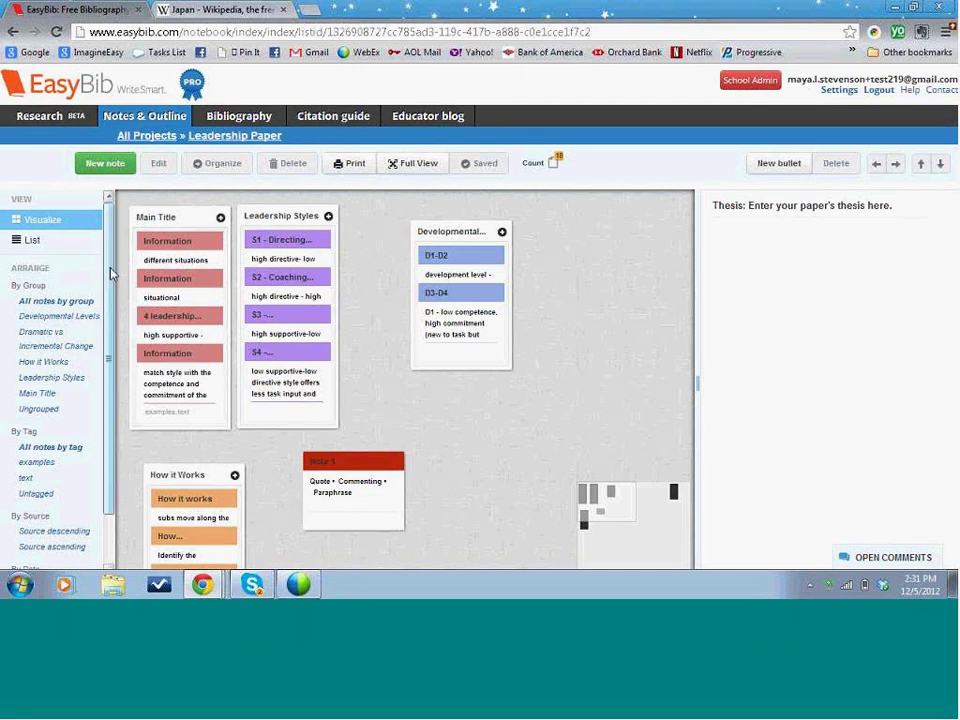
Step: Review the notes as a list by group, by tag and for Developmental Levels only, and return to the visual board
{"action": "left_click", "coordinate": [38, 241]}
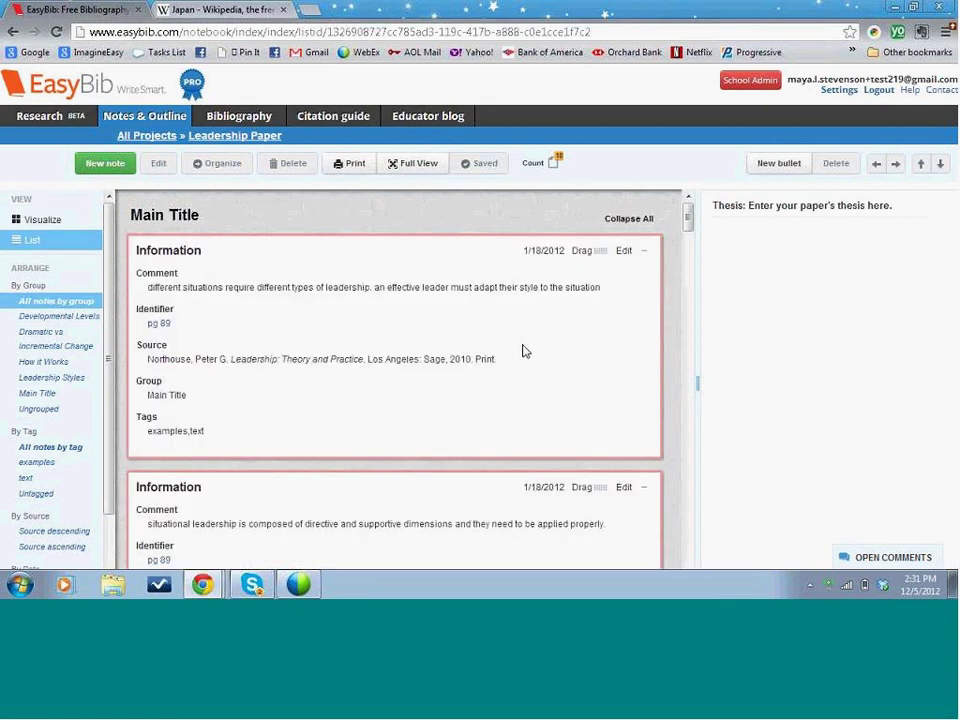
{"action": "scroll", "coordinate": [522, 350], "scroll_direction": "down", "scroll_amount": 1}
{"action": "scroll", "coordinate": [522, 350], "scroll_direction": "down", "scroll_amount": 10}
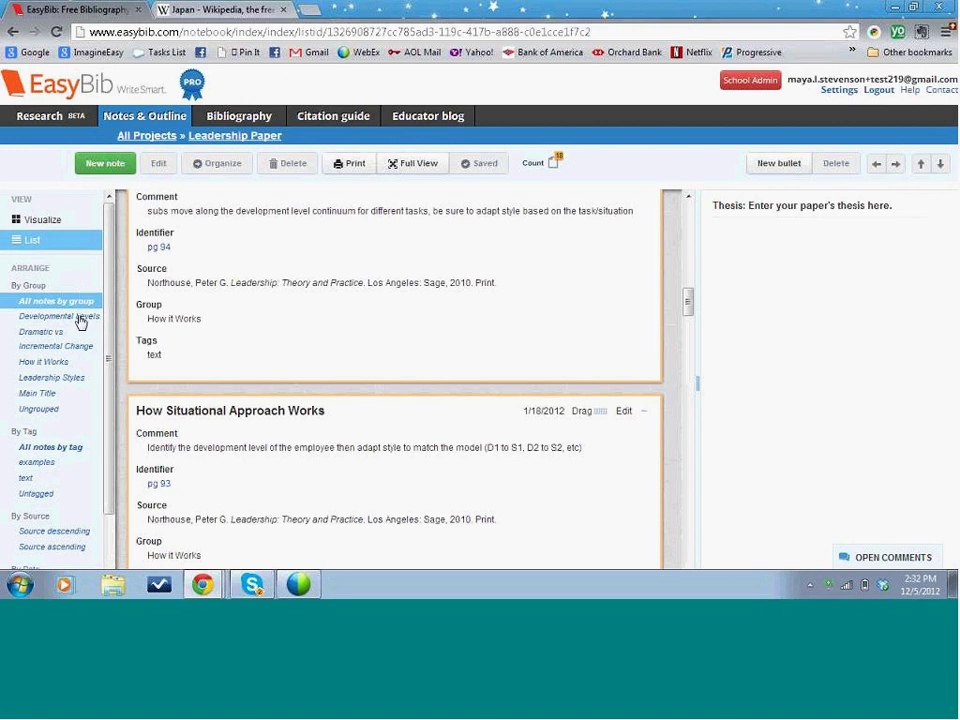
{"action": "left_click", "coordinate": [52, 448]}
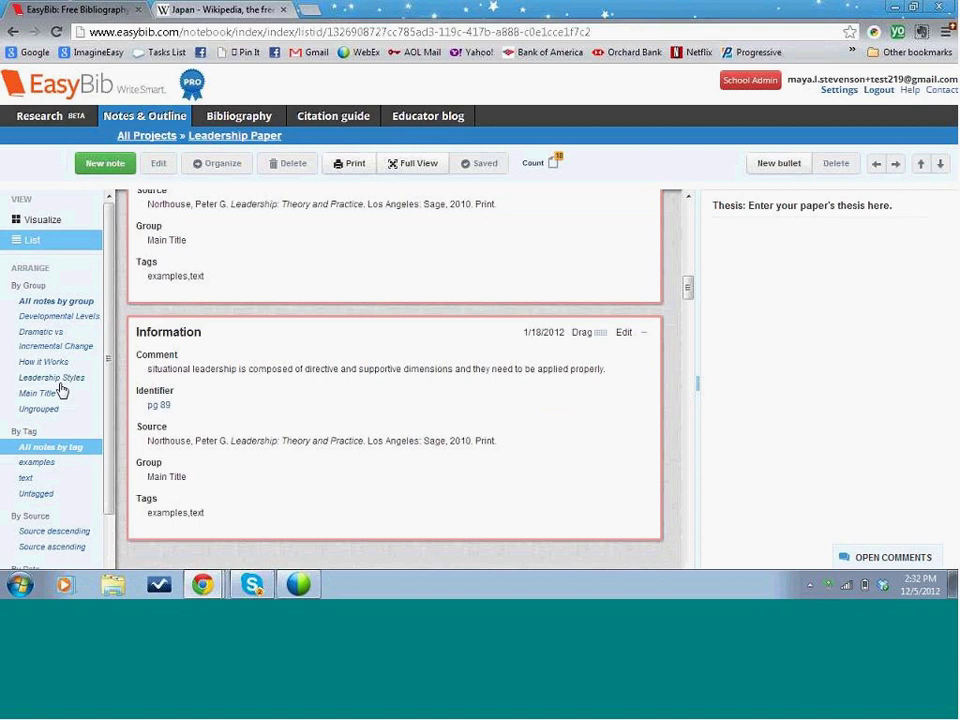
{"action": "left_click", "coordinate": [59, 316]}
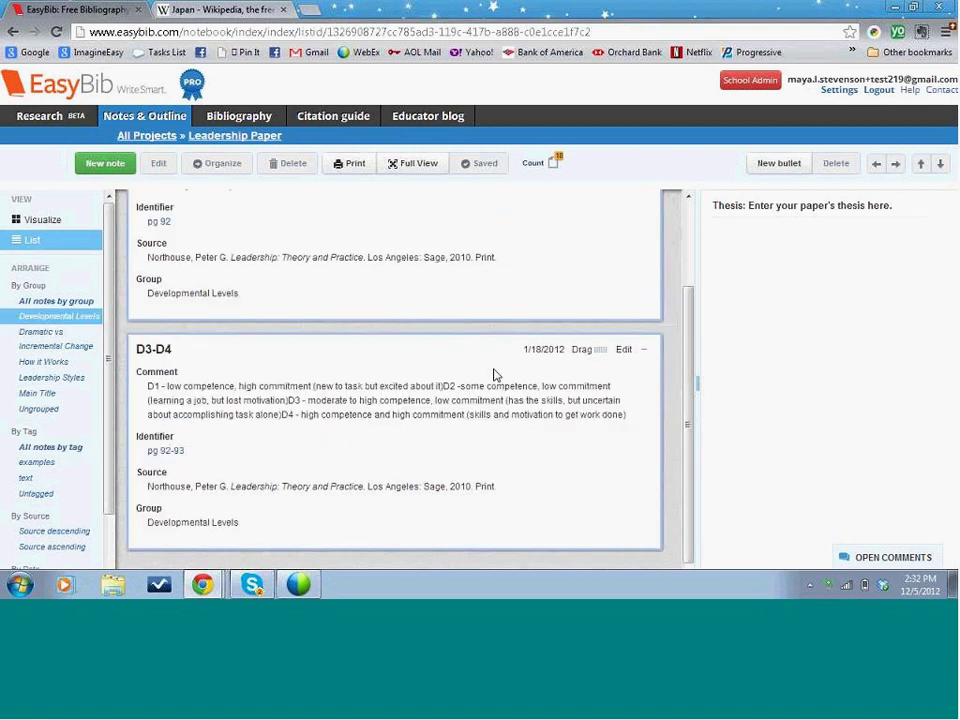
{"action": "scroll", "coordinate": [491, 308], "scroll_direction": "up", "scroll_amount": 2}
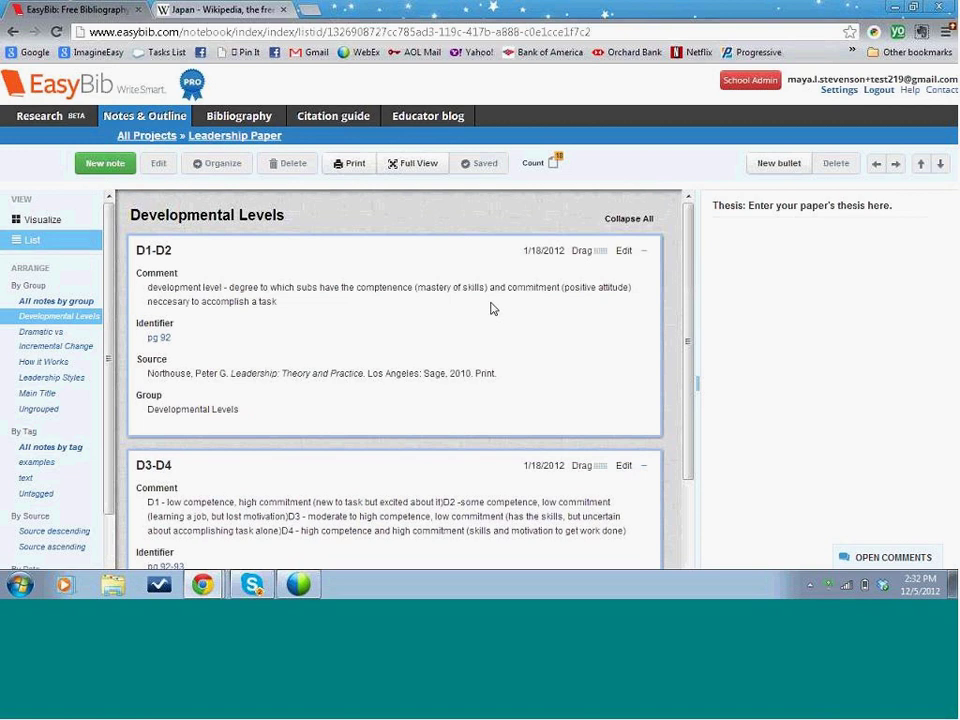
{"action": "left_click", "coordinate": [50, 222]}
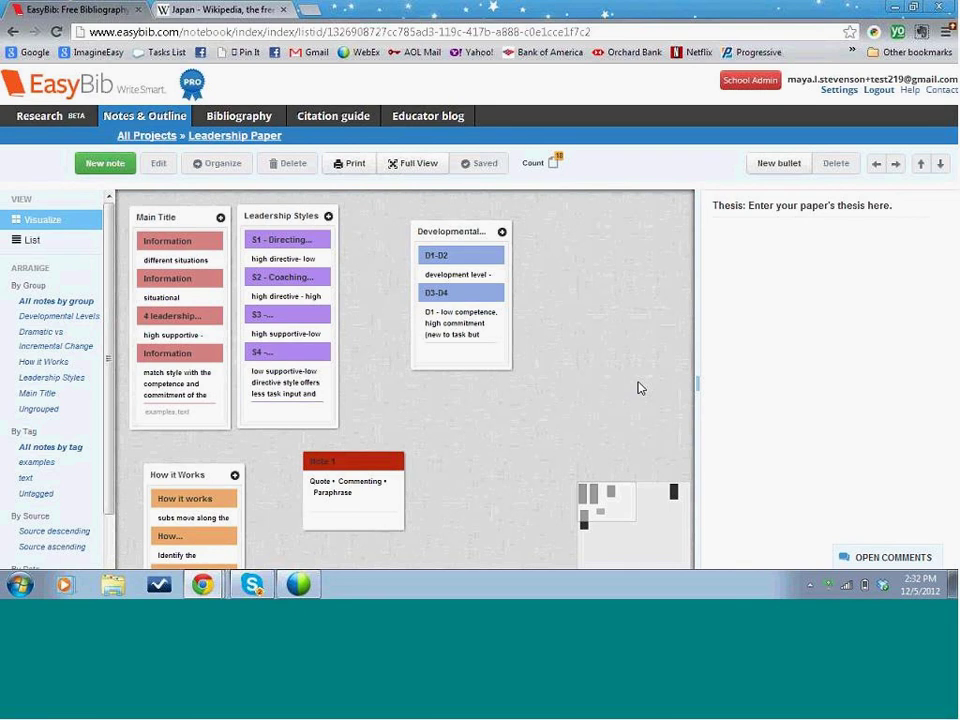
{"action": "left_click", "coordinate": [762, 215]}
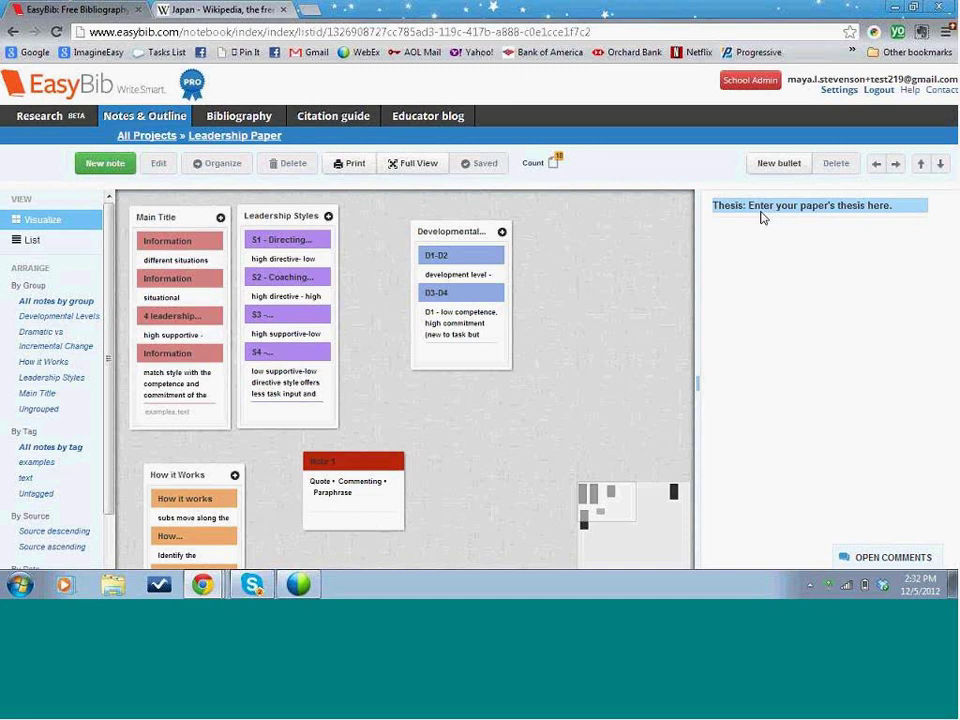
{"action": "left_click", "coordinate": [762, 214]}
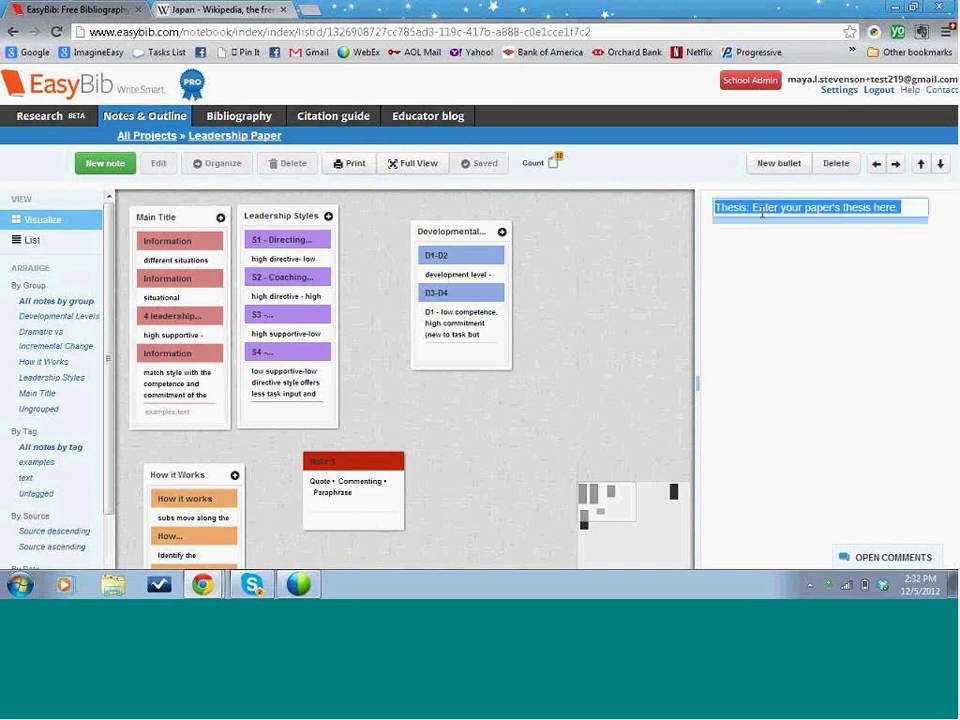
{"action": "right_click", "coordinate": [771, 270]}
{"action": "left_click", "coordinate": [756, 270]}
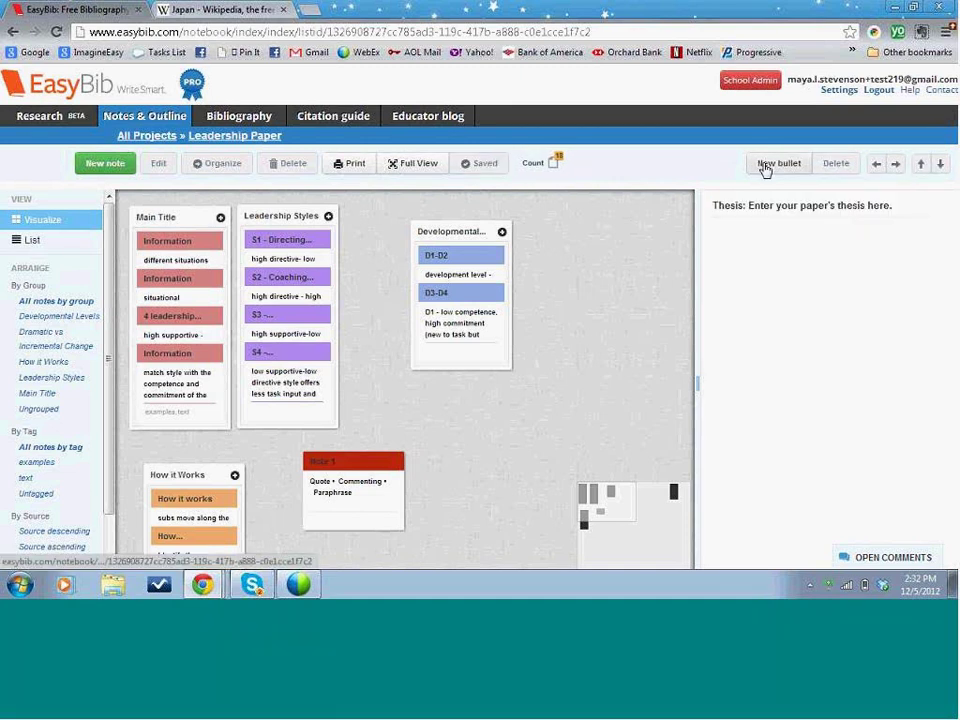
Step: Add the Developmental Levels, Leadership Styles and How it Works groups to the outline in that order
{"action": "left_click_drag", "start_coordinate": [497, 298], "coordinate": [786, 418]}
{"action": "left_click_drag", "start_coordinate": [326, 281], "coordinate": [800, 380]}
{"action": "left_click_drag", "start_coordinate": [231, 506], "coordinate": [822, 400]}
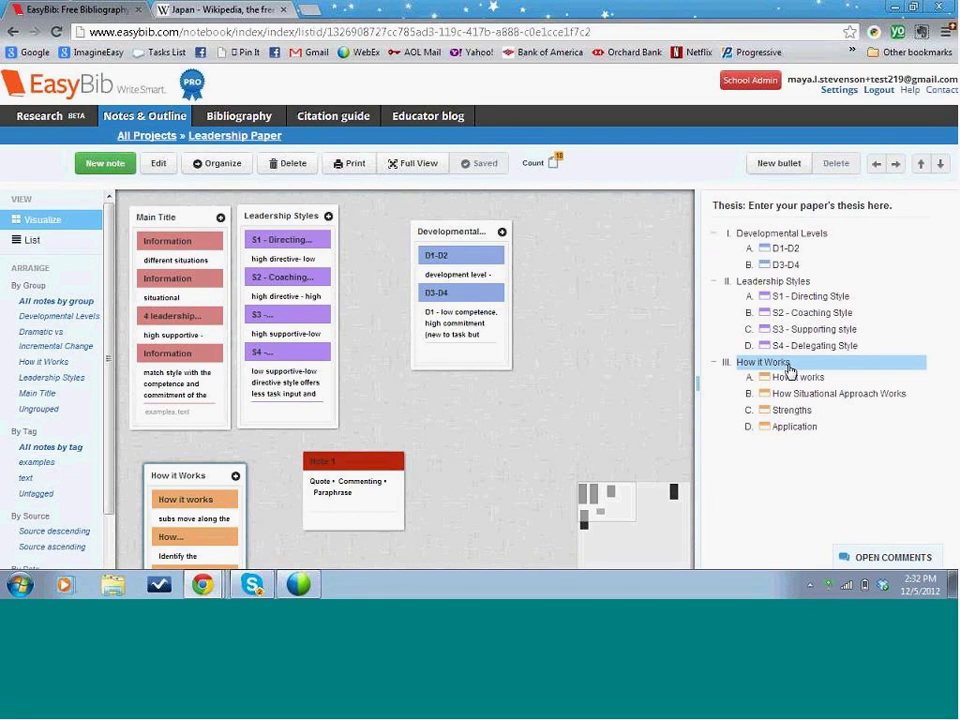
Step: Move How it Works to the start of the outline and nest Developmental Levels under its Application entry
{"action": "left_click_drag", "start_coordinate": [790, 372], "coordinate": [795, 238]}
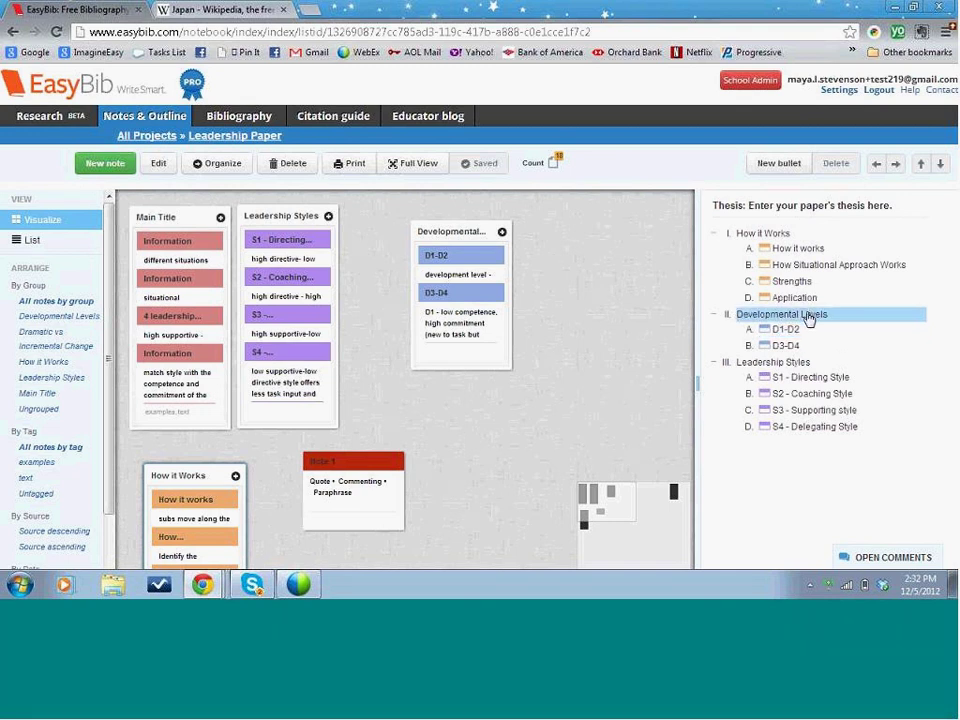
{"action": "left_click_drag", "start_coordinate": [809, 318], "coordinate": [780, 365]}
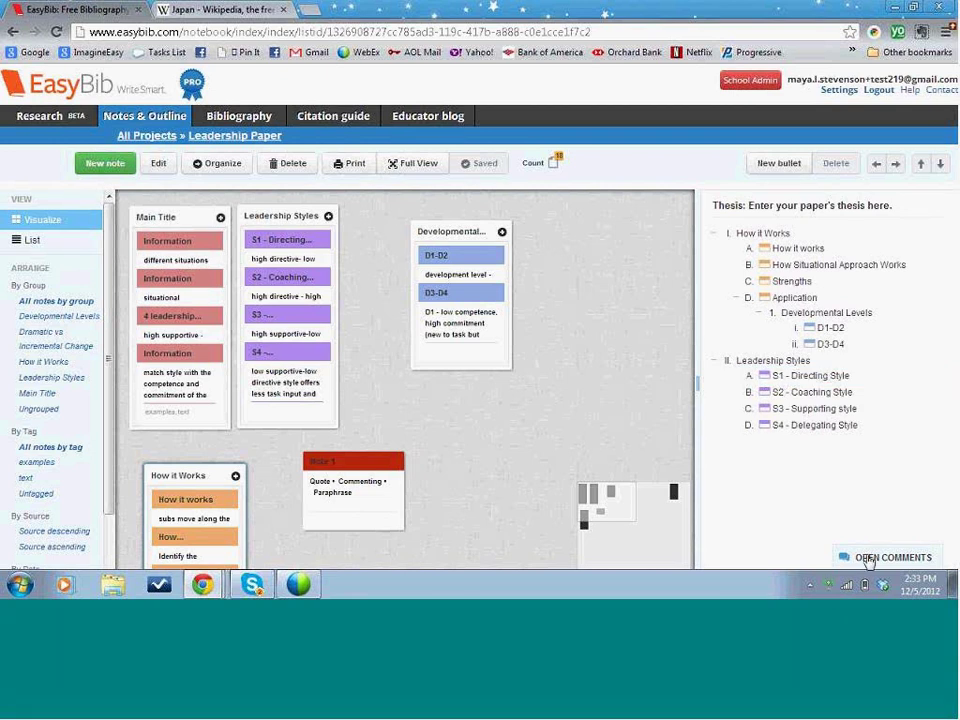
Step: Open the comments of the Leadership Paper notebook
{"action": "left_click", "coordinate": [900, 556]}
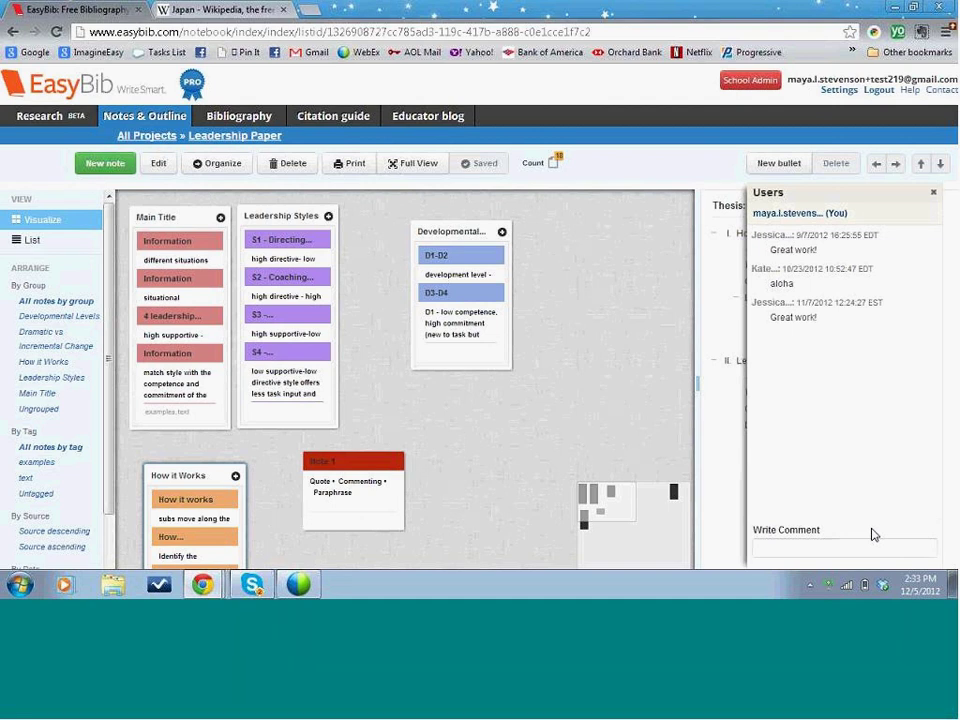
Step: Close the notebook comments and return to the list of all projects
{"action": "left_click", "coordinate": [935, 194]}
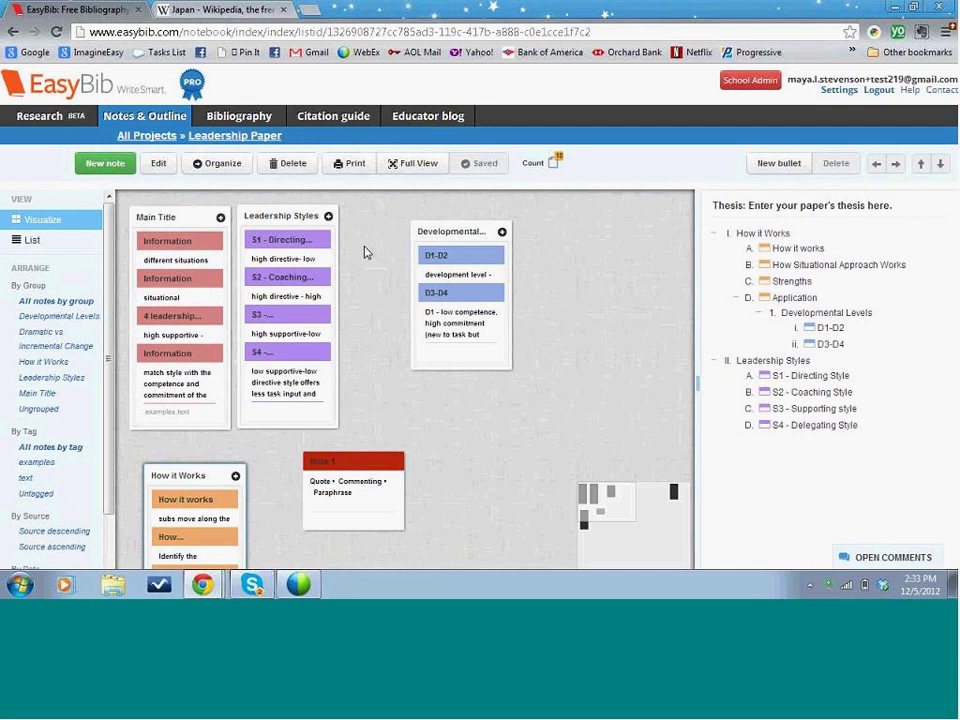
{"action": "left_click", "coordinate": [140, 135]}
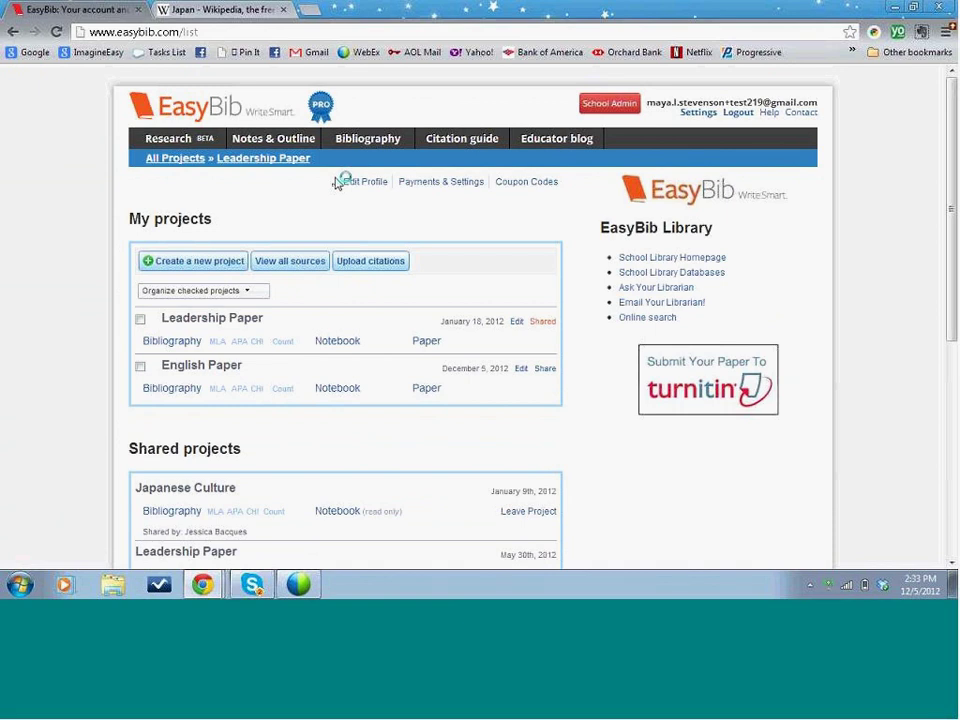
Step: Open the Citation guide and look through its student research, writing and topics guides, including Proofread and Revise
{"action": "left_click", "coordinate": [452, 140]}
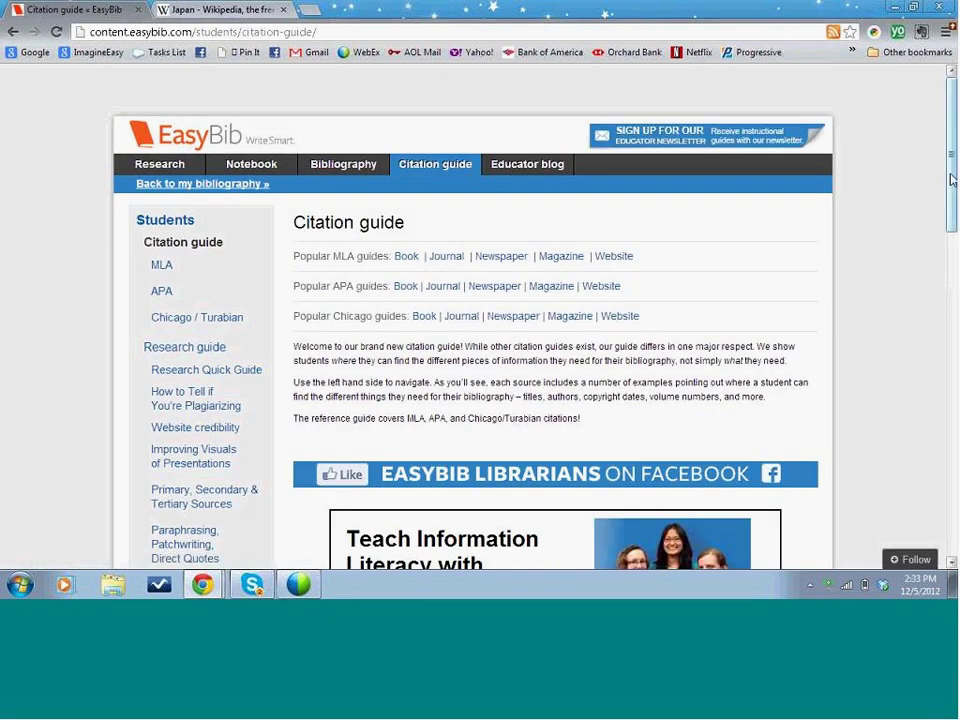
{"action": "left_click_drag", "start_coordinate": [951, 186], "coordinate": [953, 205]}
{"action": "scroll", "coordinate": [531, 191], "scroll_direction": "down", "scroll_amount": 1}
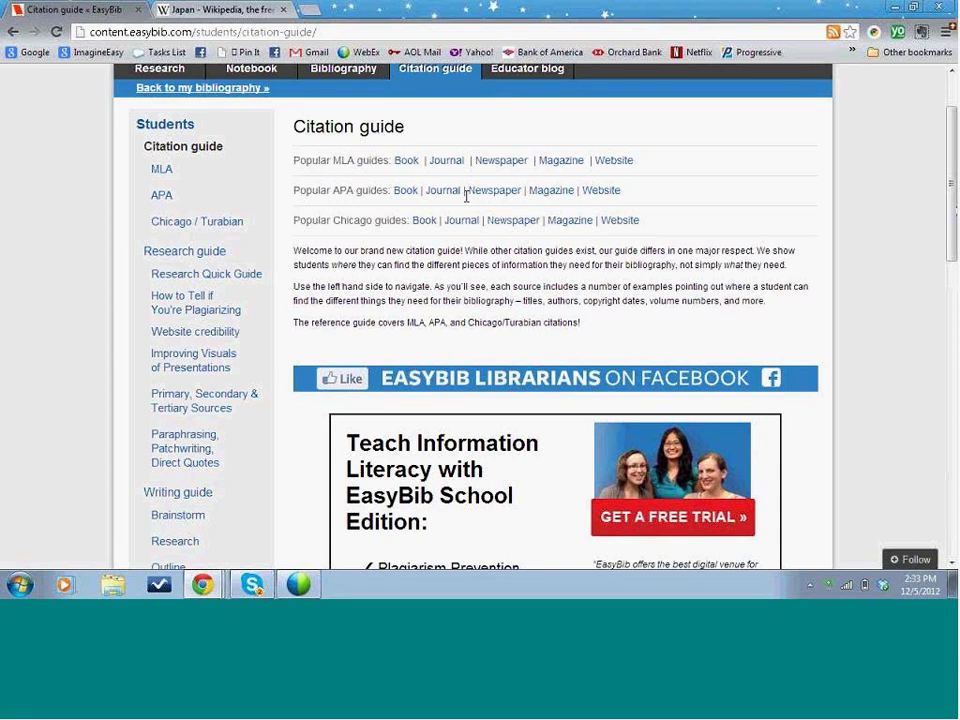
{"action": "left_click_drag", "start_coordinate": [953, 207], "coordinate": [953, 210]}
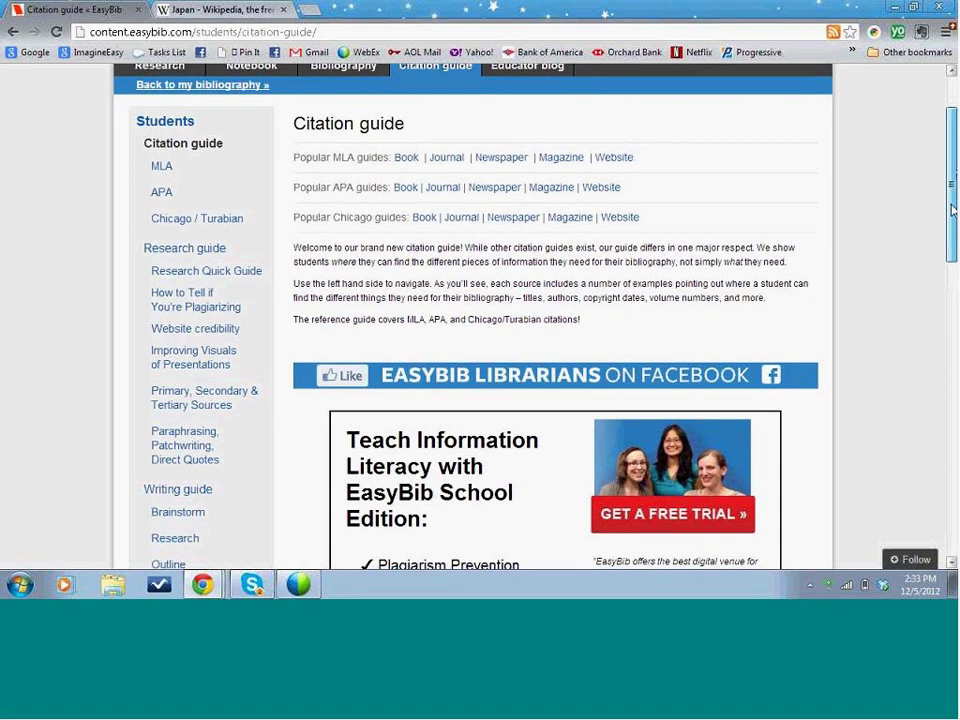
{"action": "scroll", "coordinate": [953, 210], "scroll_direction": "down", "scroll_amount": 3}
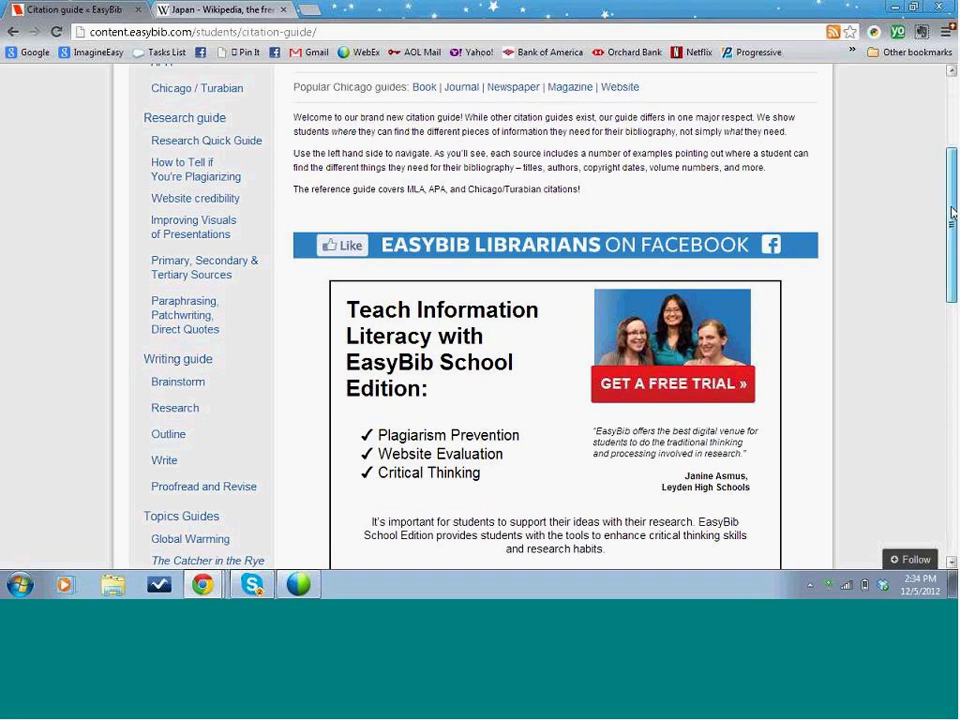
{"action": "scroll", "coordinate": [433, 190], "scroll_direction": "down", "scroll_amount": 1}
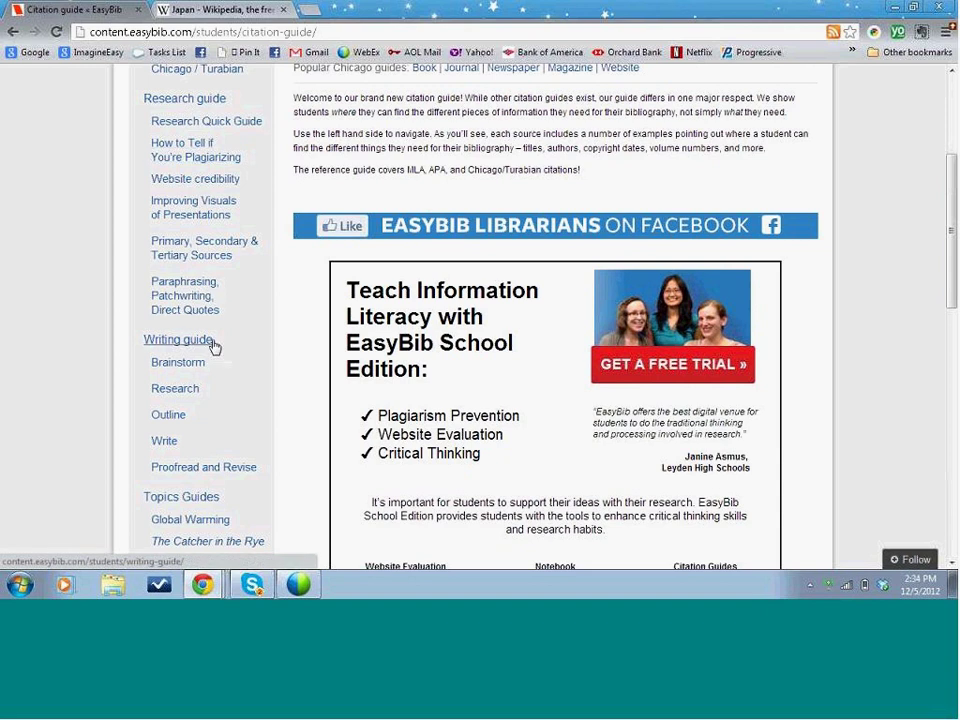
{"action": "scroll", "coordinate": [259, 364], "scroll_direction": "down", "scroll_amount": 2}
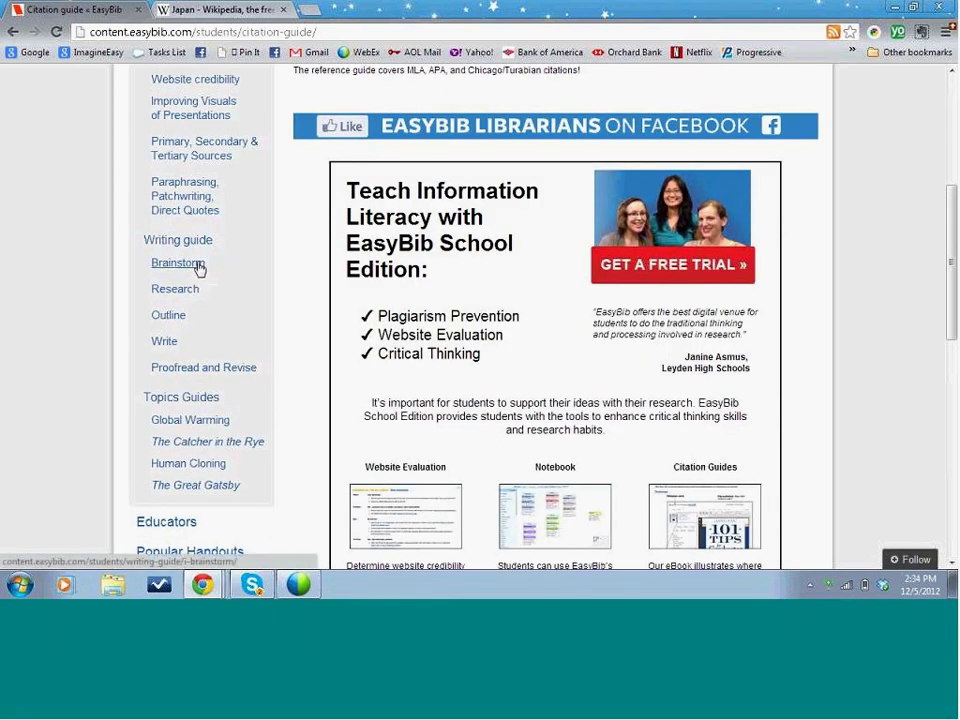
{"action": "left_click", "coordinate": [222, 370]}
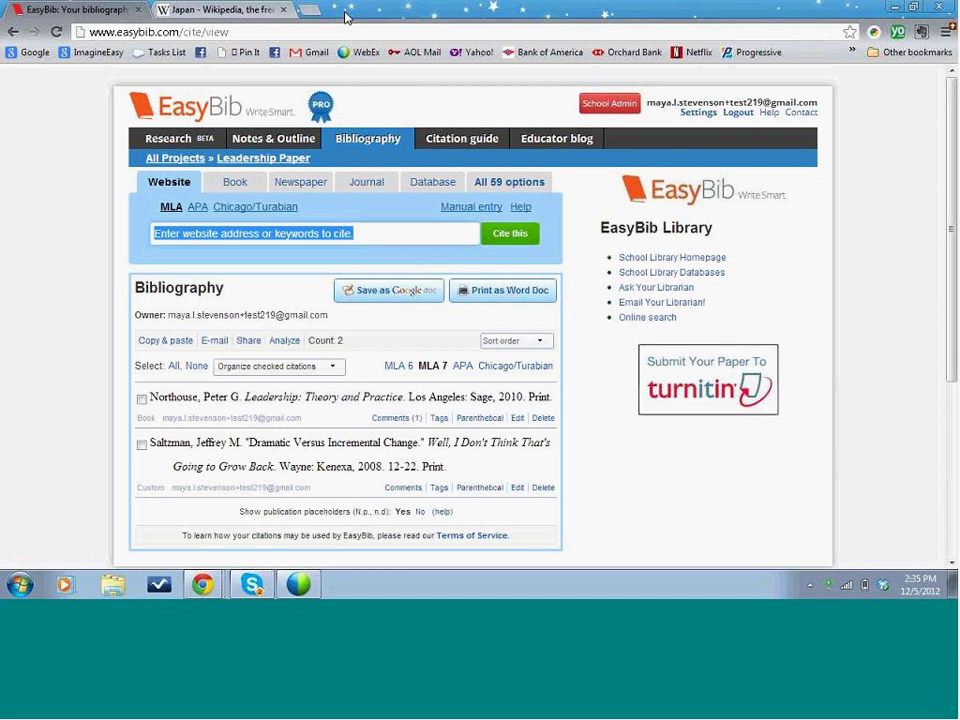
Step: Open the Professional Development Webinars page from the Educators section of the Educator blog
{"action": "left_click", "coordinate": [603, 242]}
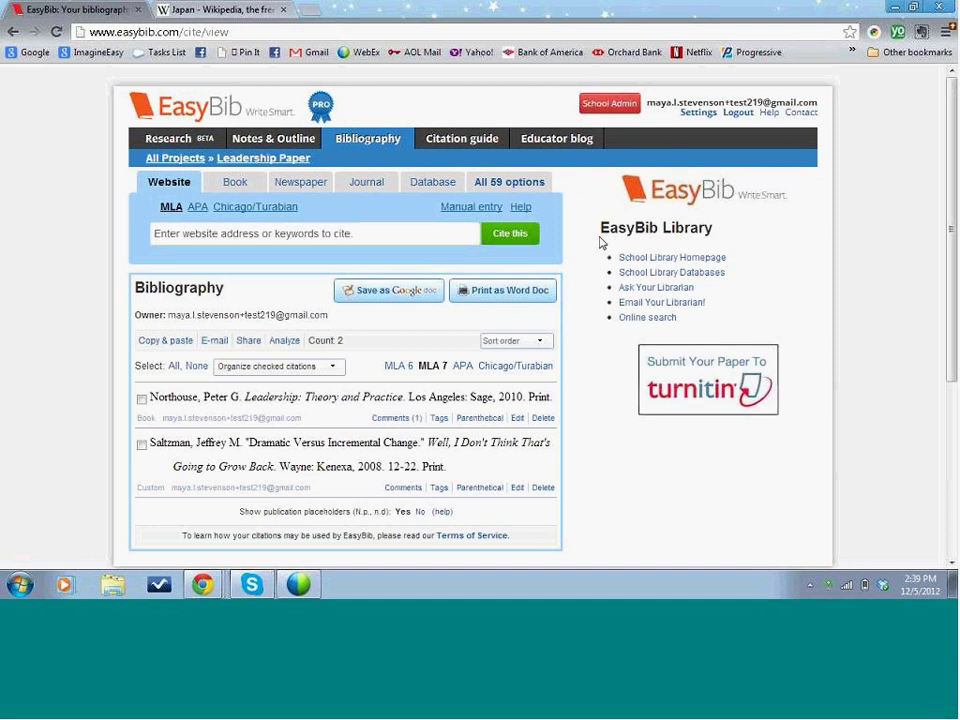
{"action": "left_click", "coordinate": [564, 148]}
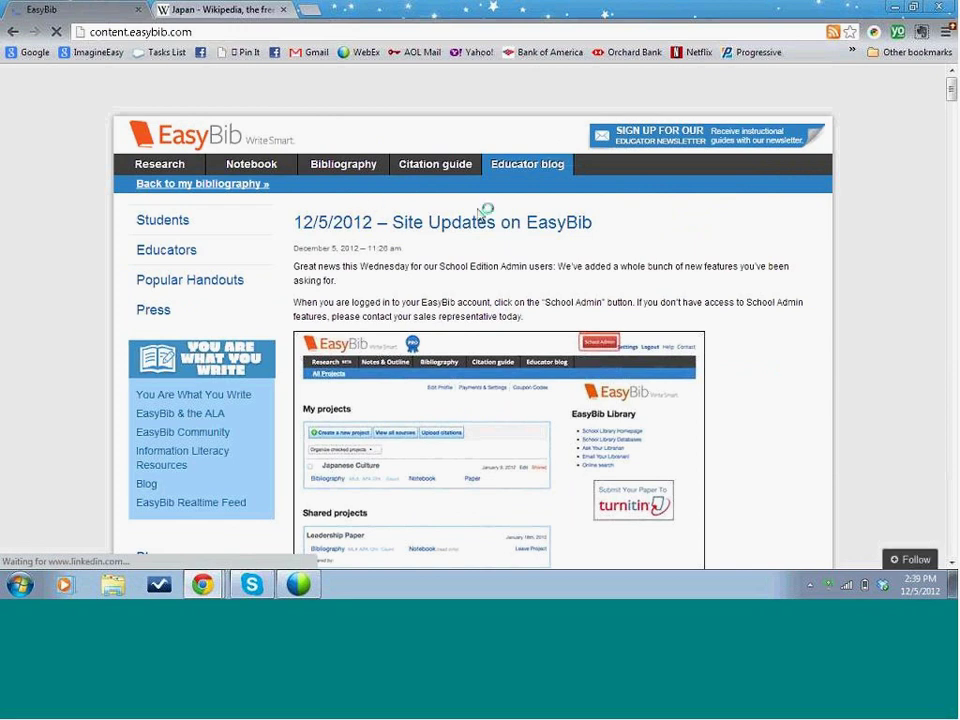
{"action": "left_click", "coordinate": [170, 252]}
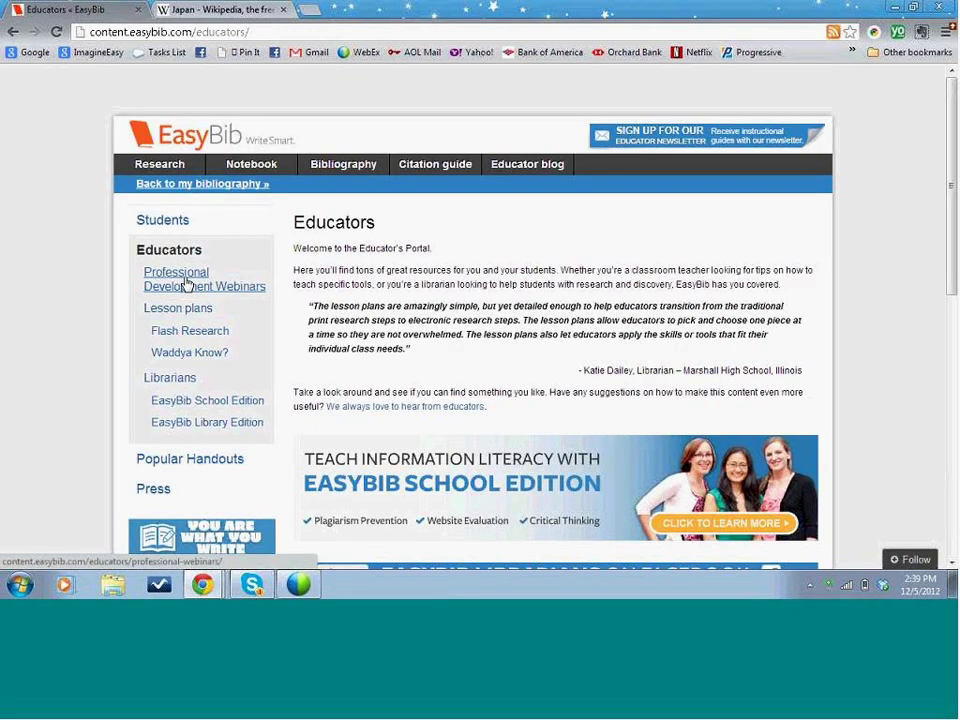
{"action": "left_click", "coordinate": [185, 284]}
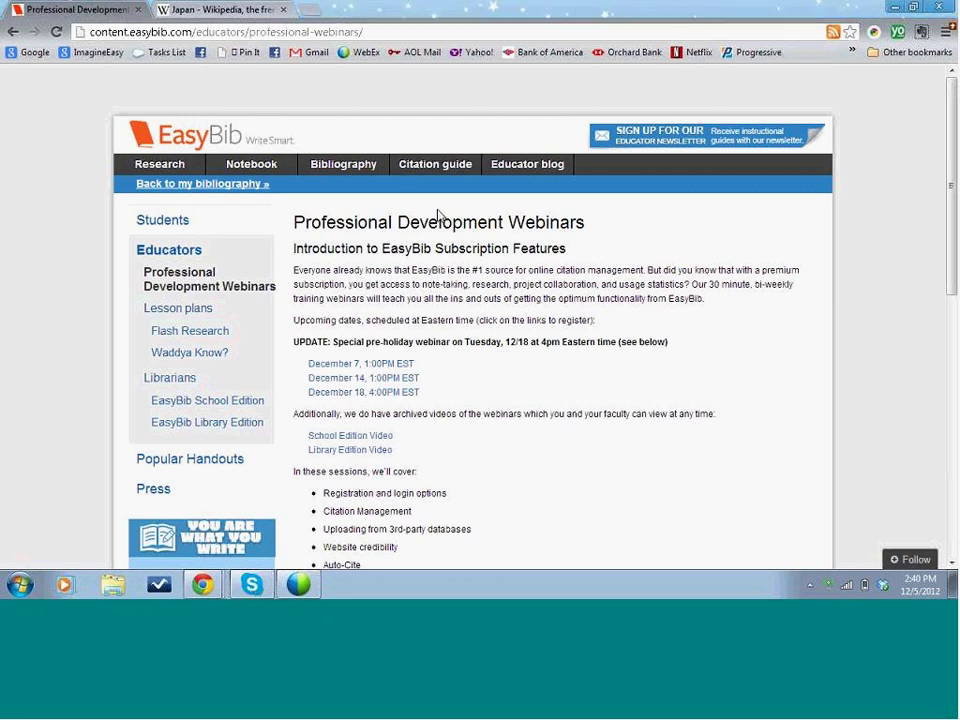
Step: Return through the bibliography to the list of all projects and open the sharing page for English Paper
{"action": "left_click", "coordinate": [253, 195]}
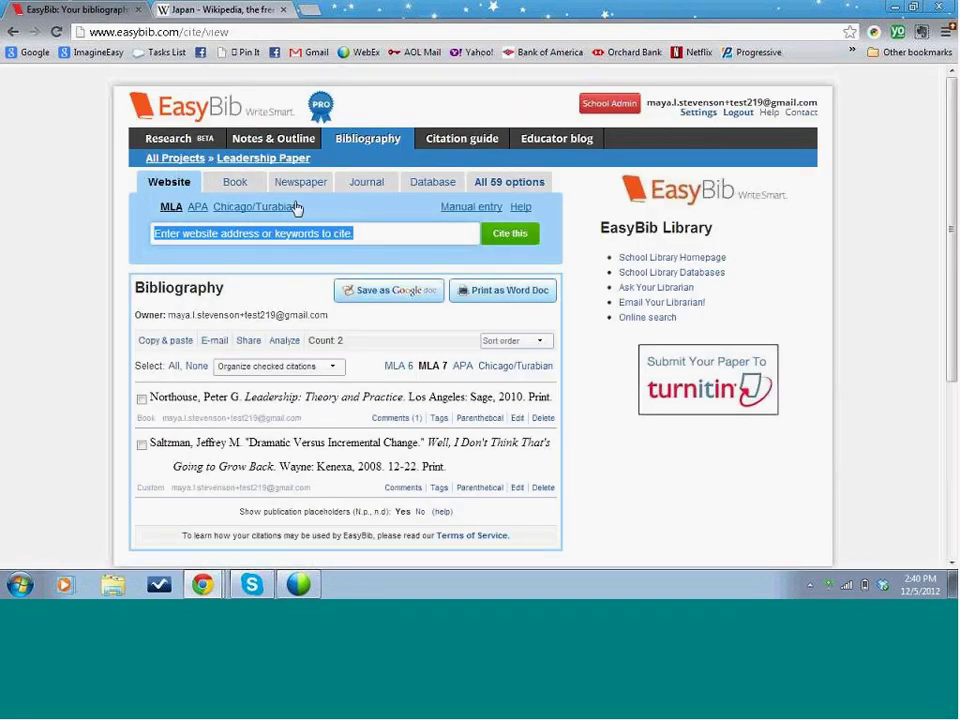
{"action": "left_click", "coordinate": [160, 158]}
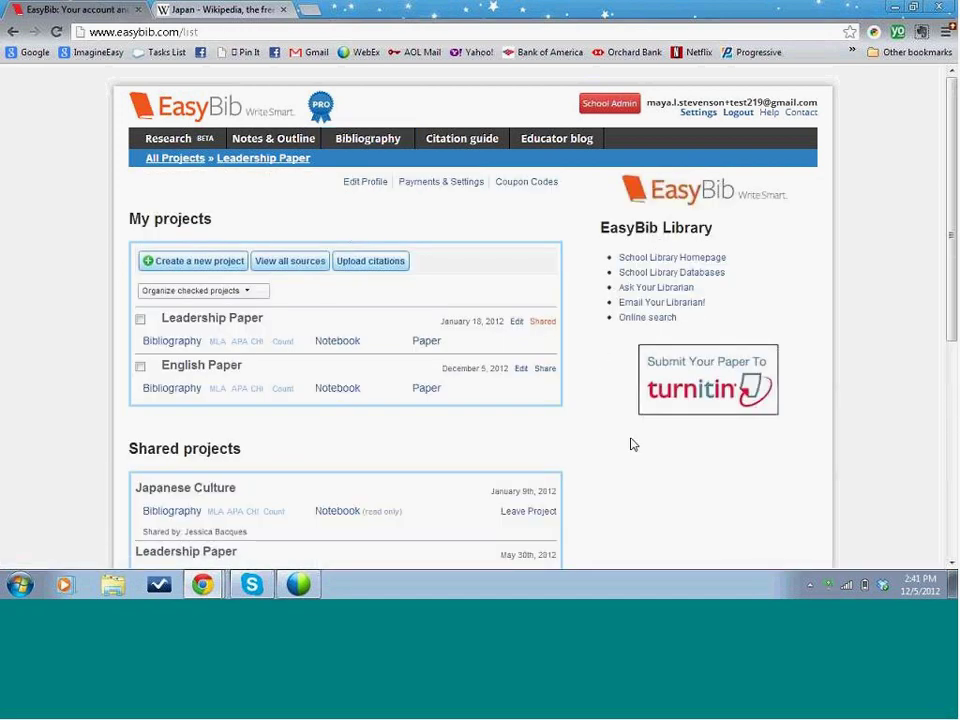
{"action": "scroll", "coordinate": [603, 478], "scroll_direction": "down", "scroll_amount": 1}
{"action": "scroll", "coordinate": [603, 478], "scroll_direction": "down", "scroll_amount": 1}
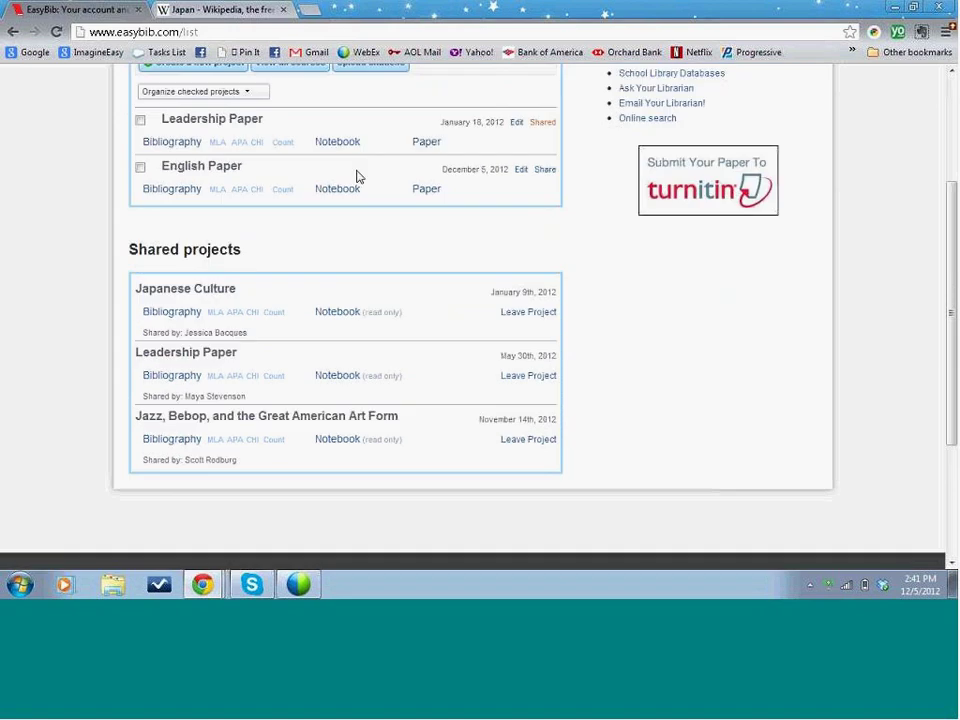
{"action": "left_click", "coordinate": [548, 171]}
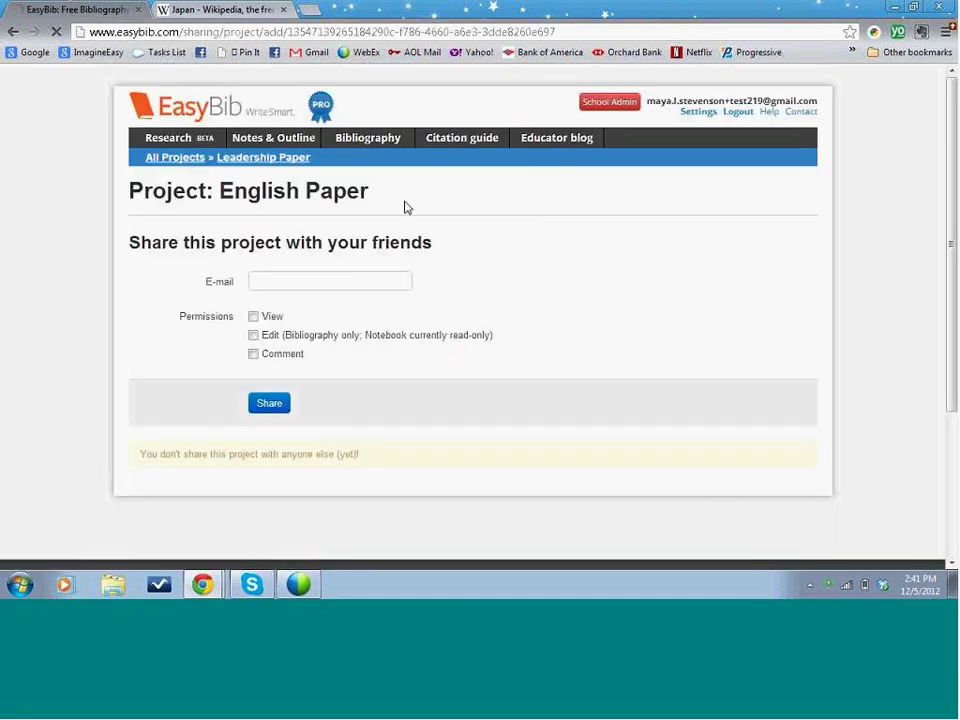
Step: Examine the e-mail field and permission options for sharing English Paper, and go back to the project list without sharing
{"action": "scroll", "coordinate": [474, 224], "scroll_direction": "down", "scroll_amount": 2}
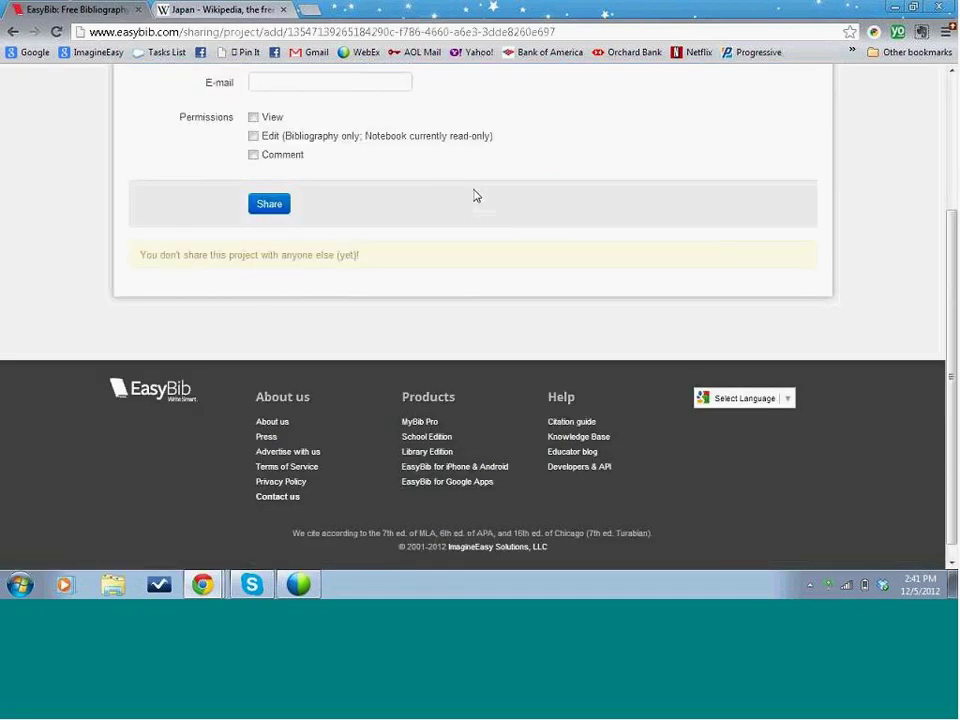
{"action": "left_click", "coordinate": [339, 79]}
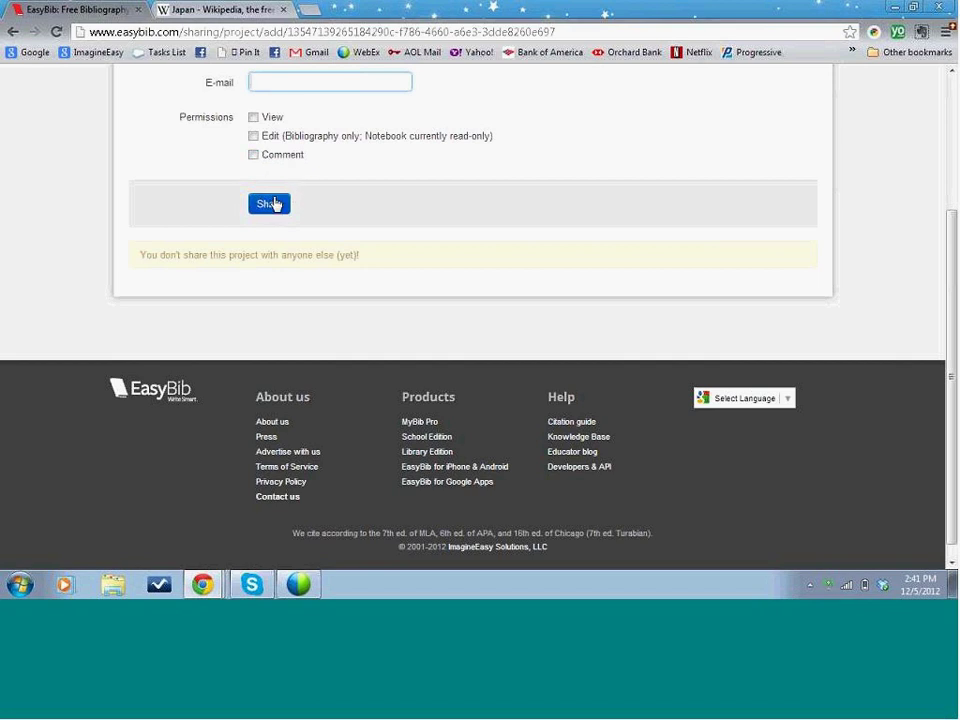
{"action": "left_click", "coordinate": [16, 35]}
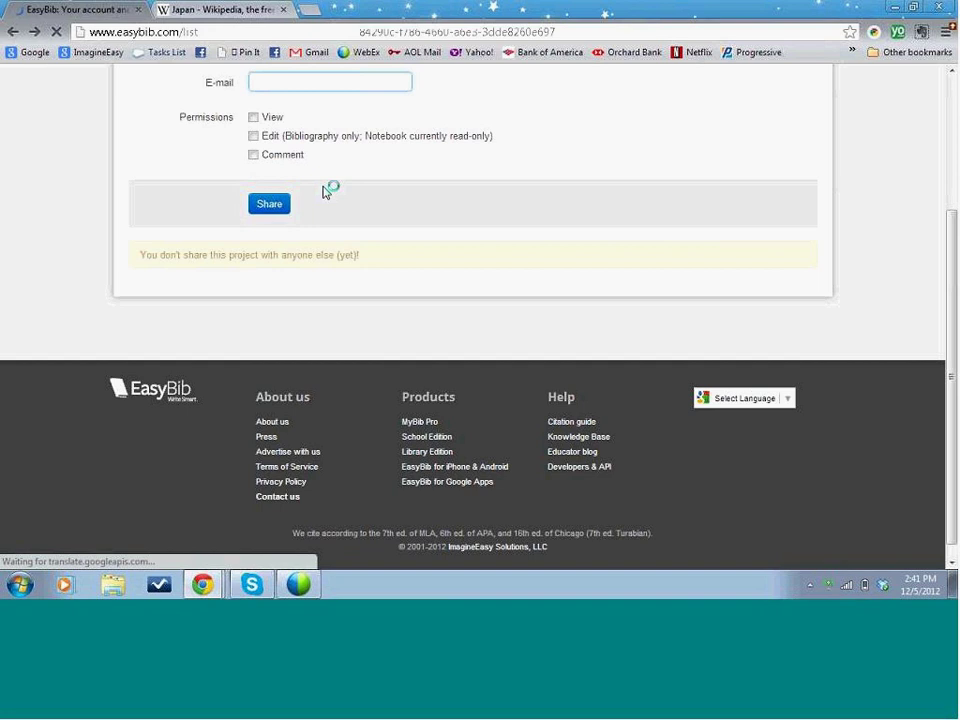